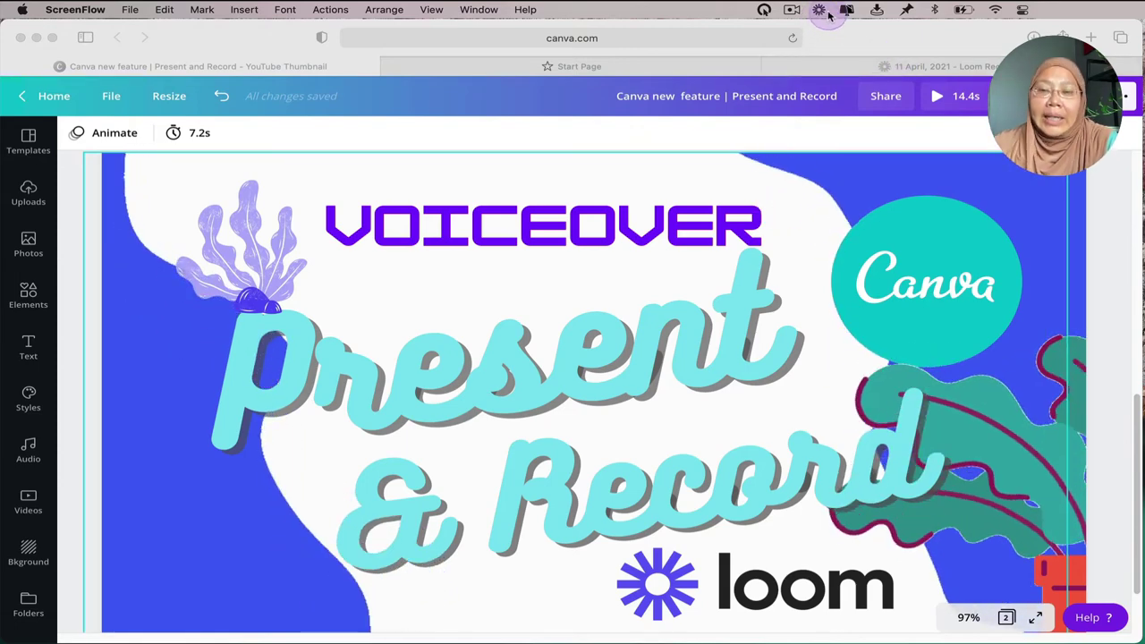
# - Open the Loom recorder, move the camera bubble slightly inward, and keep Video as the capture type after viewing the Screenshot mode
pyautogui.moveTo(771, 631)
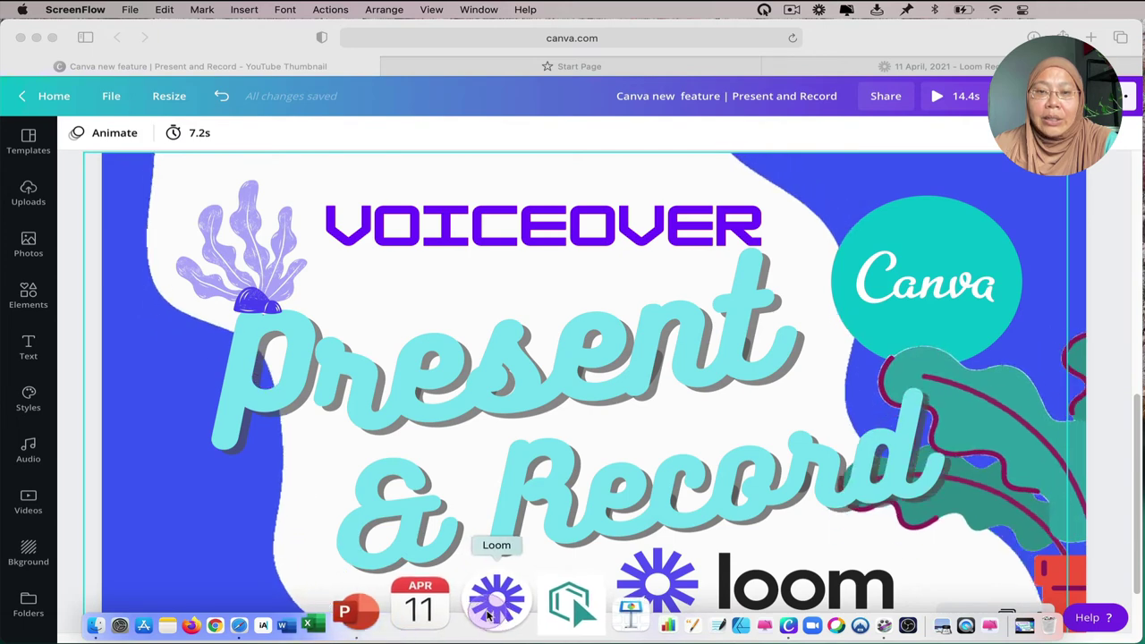
pyautogui.click(821, 12)
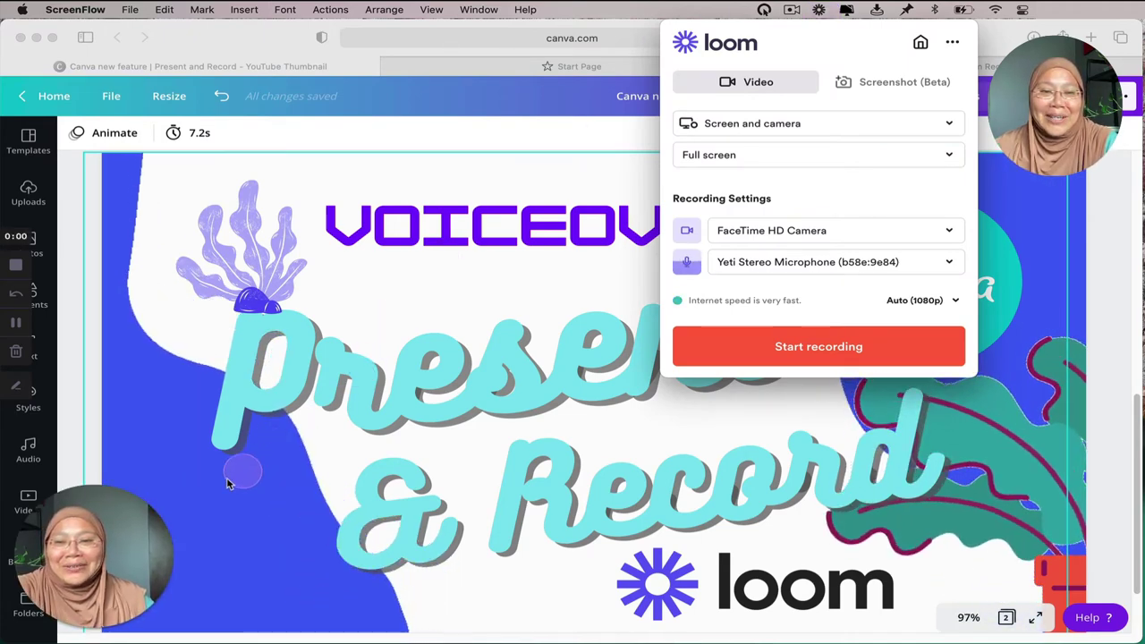
pyautogui.moveTo(85, 561); pyautogui.dragTo(201, 512)
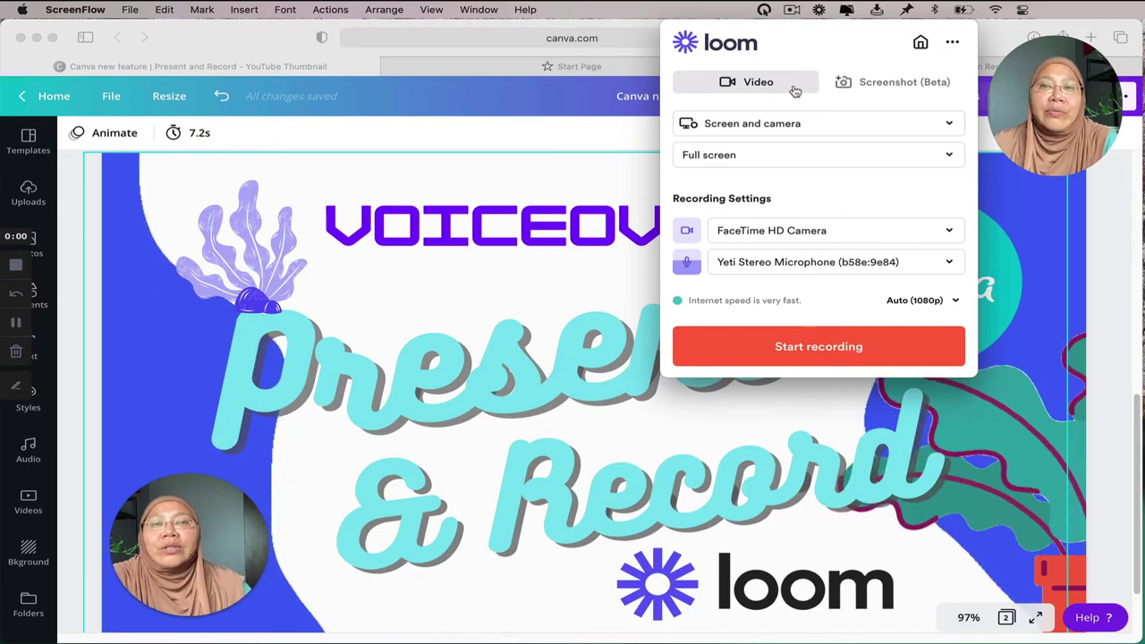
pyautogui.click(867, 81)
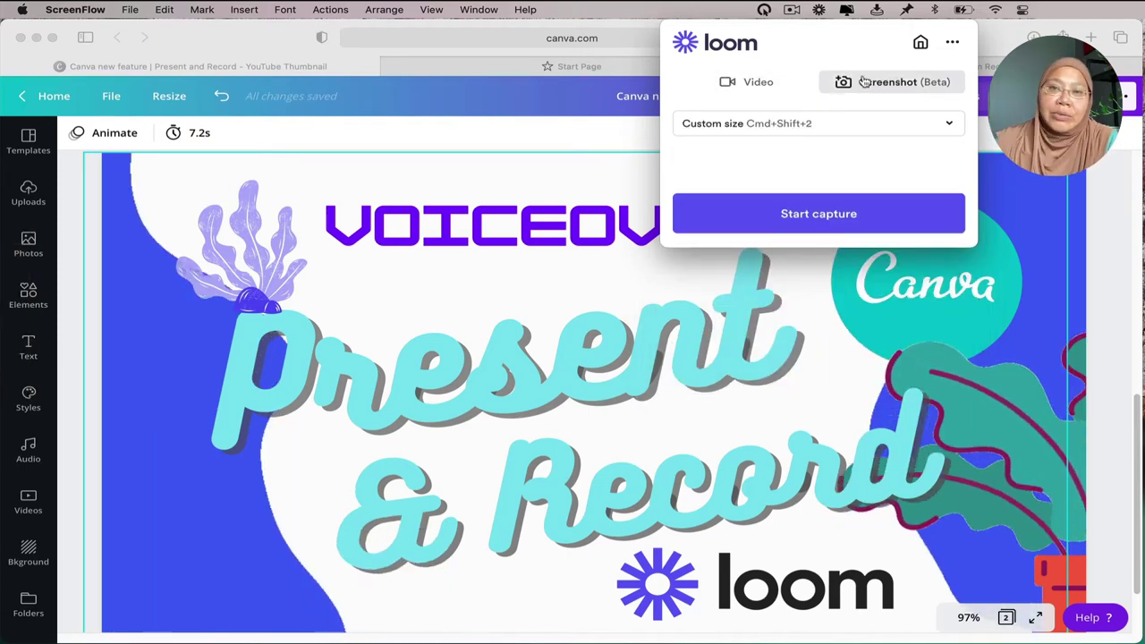
pyautogui.click(758, 81)
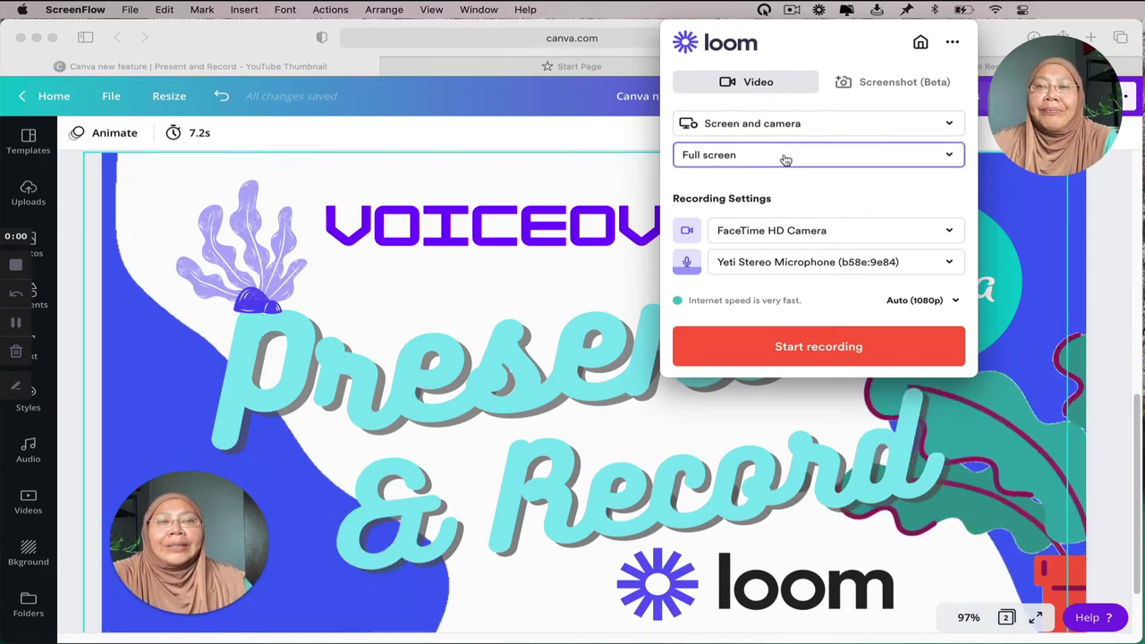
# - Try the Screen only recording mode with the camera source set to FaceTime HD Camera
pyautogui.click(828, 127)
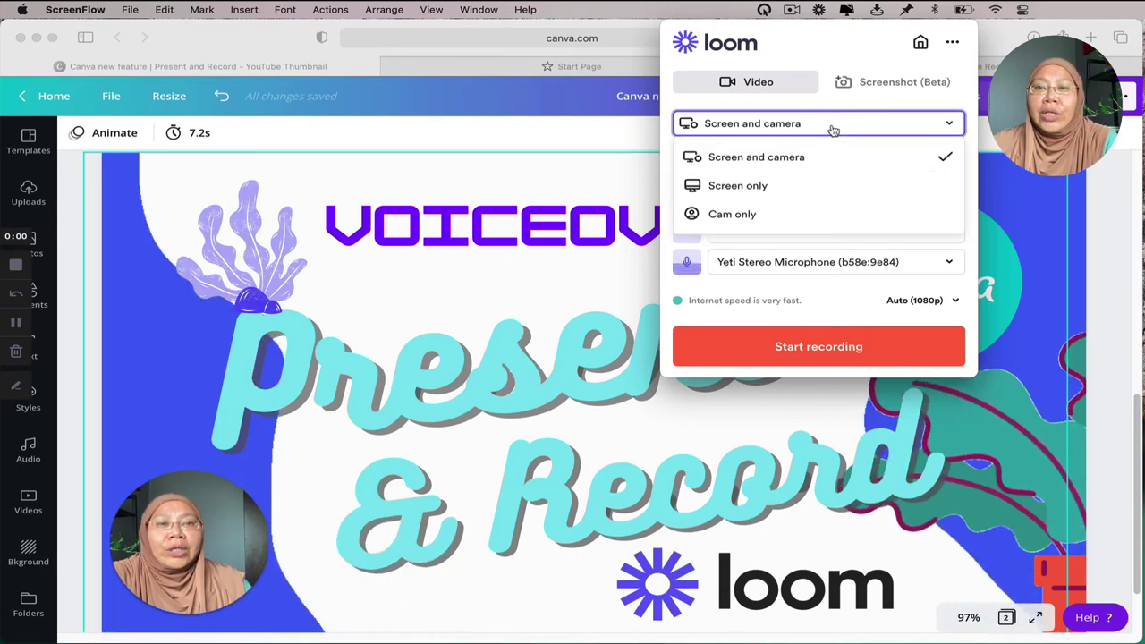
pyautogui.click(821, 184)
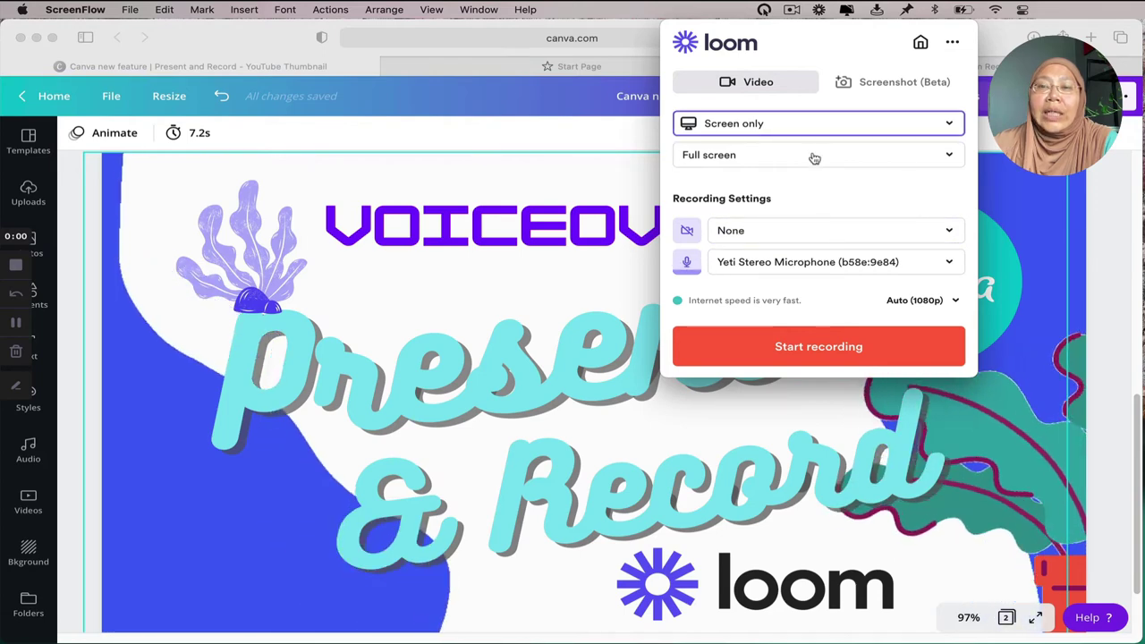
pyautogui.click(743, 232)
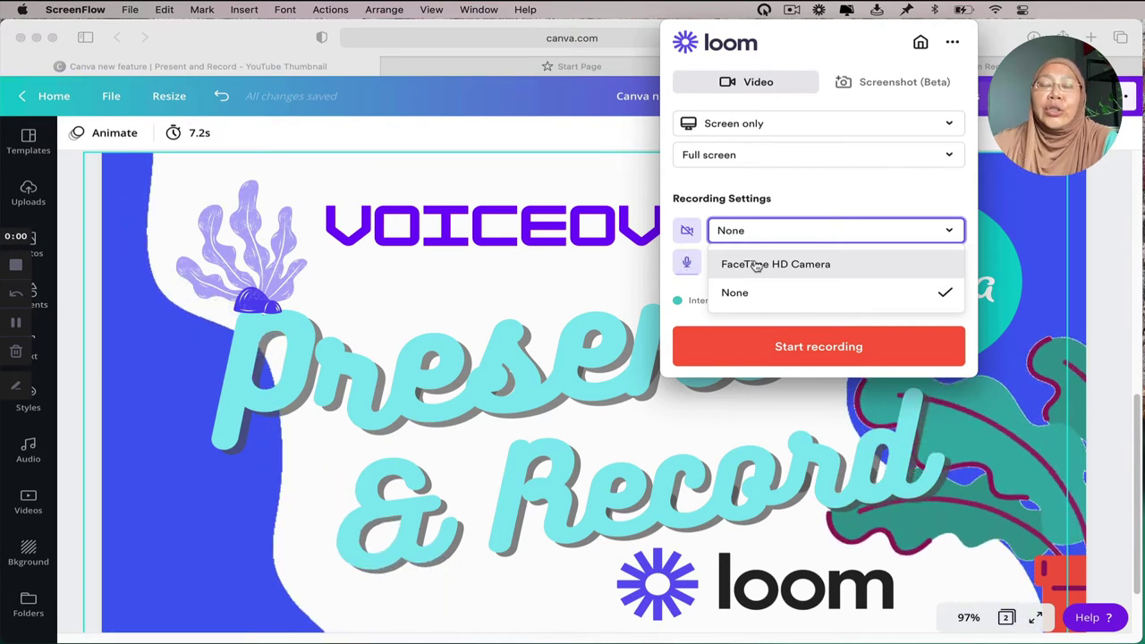
pyautogui.click(756, 265)
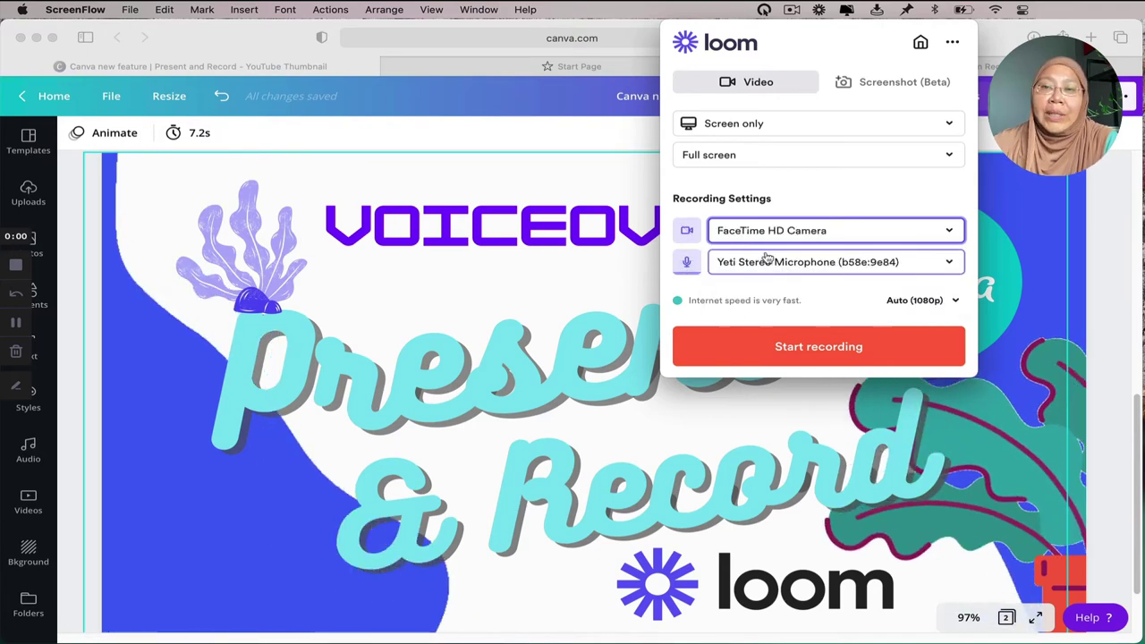
# - Set the recording mode to Screen and camera and move the camera bubble onto the design's lower-left area
pyautogui.click(814, 122)
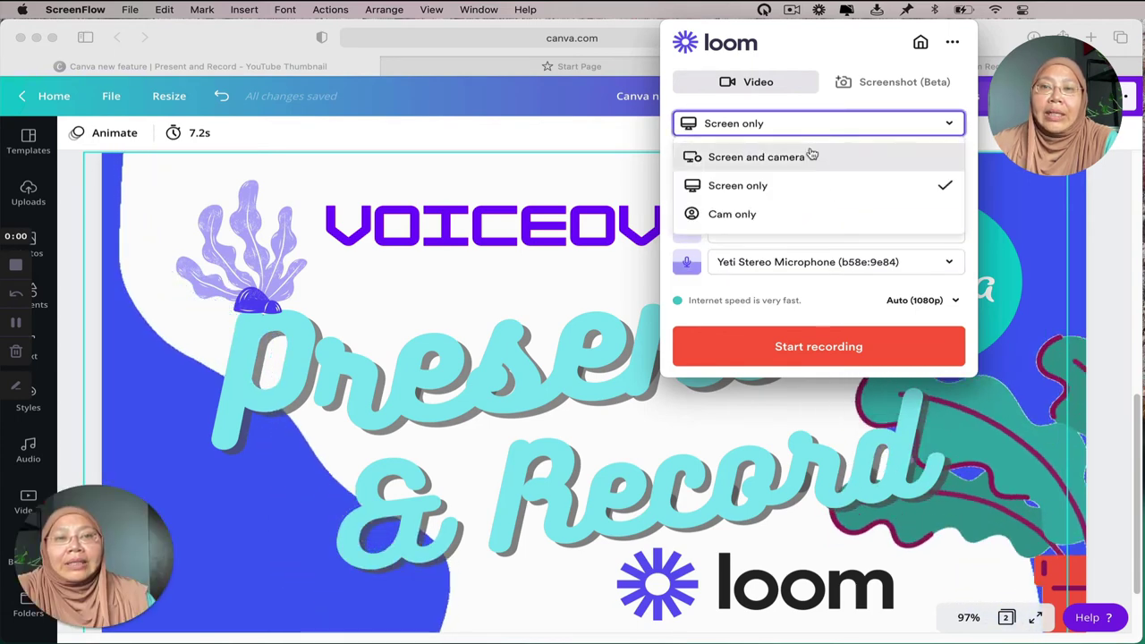
pyautogui.click(814, 156)
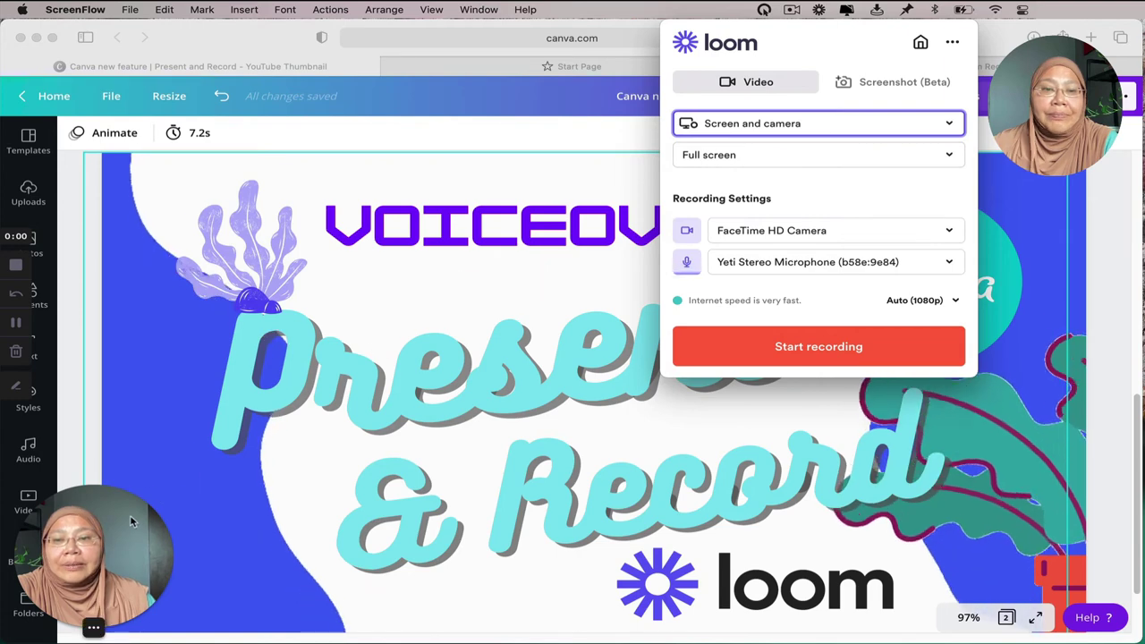
pyautogui.moveTo(233, 517); pyautogui.dragTo(239, 511)
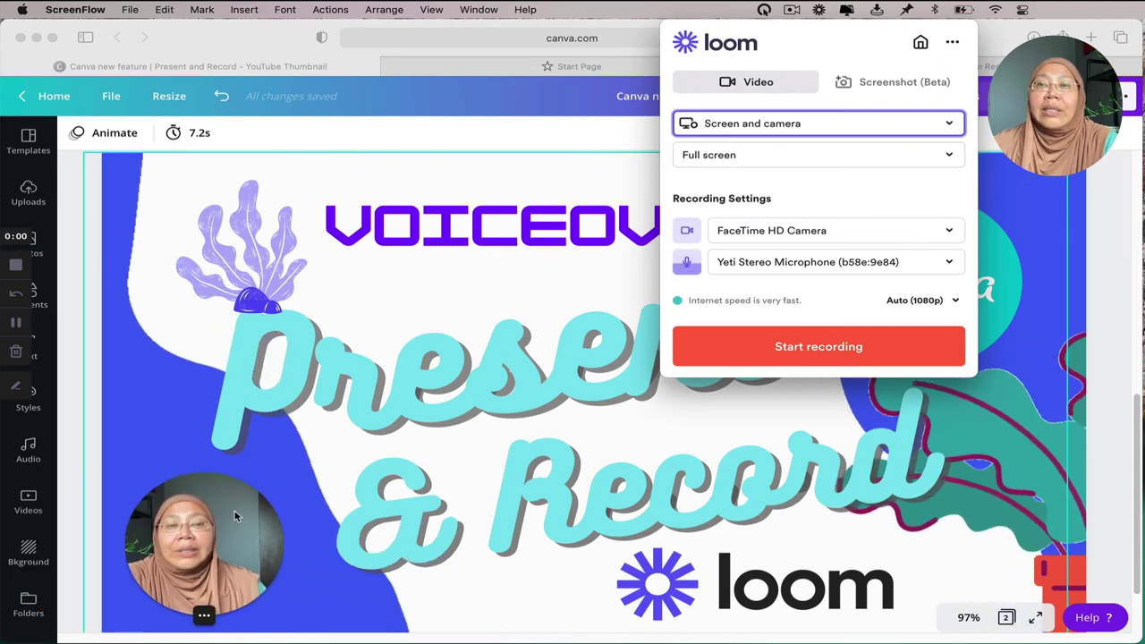
# - Set the recording camera to None and review the available microphones and video quality options
pyautogui.click(832, 228)
pyautogui.click(850, 195)
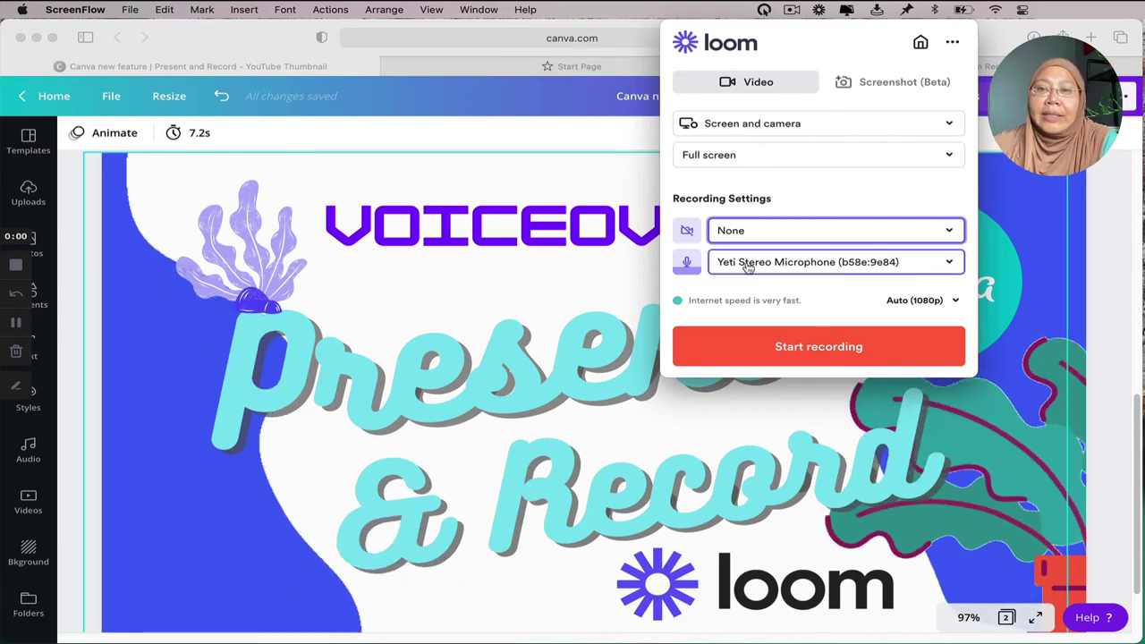
pyautogui.click(911, 265)
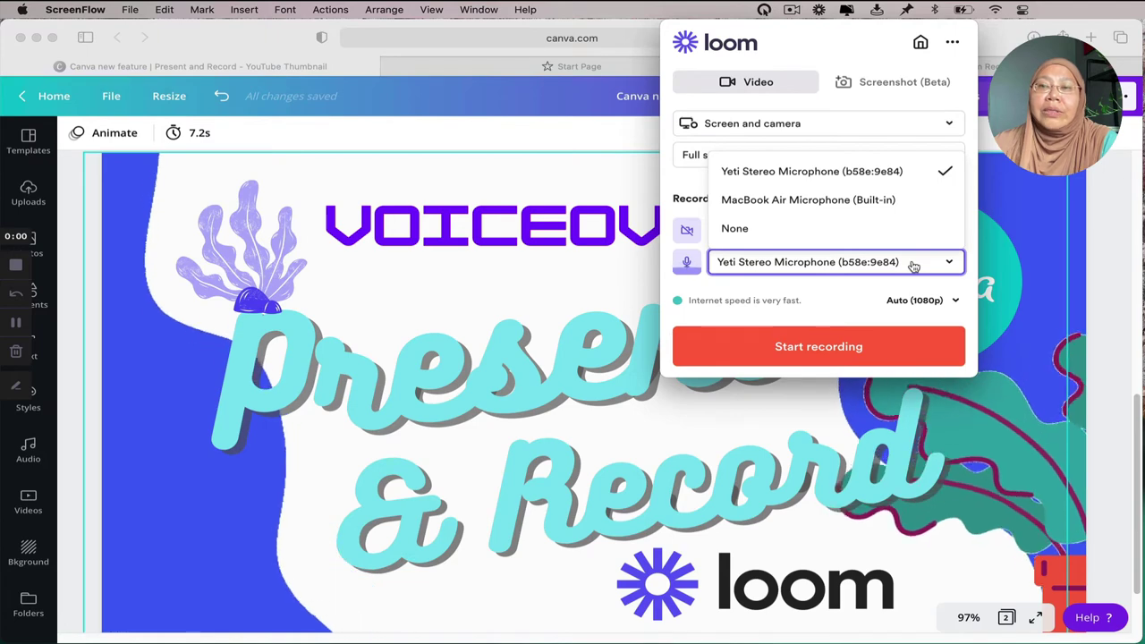
pyautogui.click(912, 264)
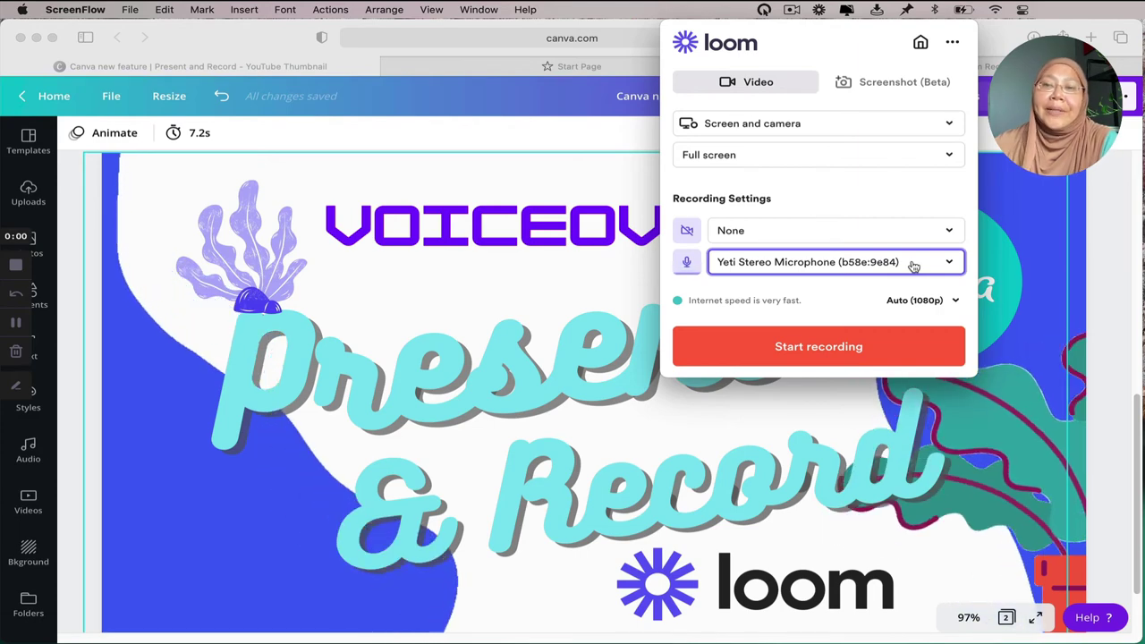
pyautogui.click(930, 305)
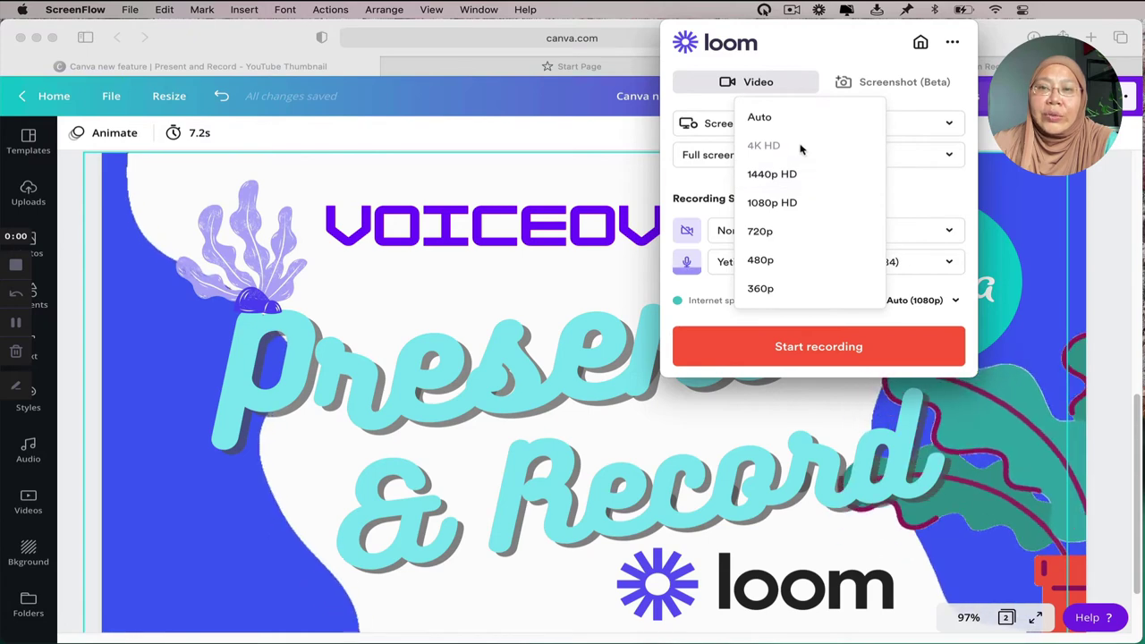
pyautogui.click(803, 208)
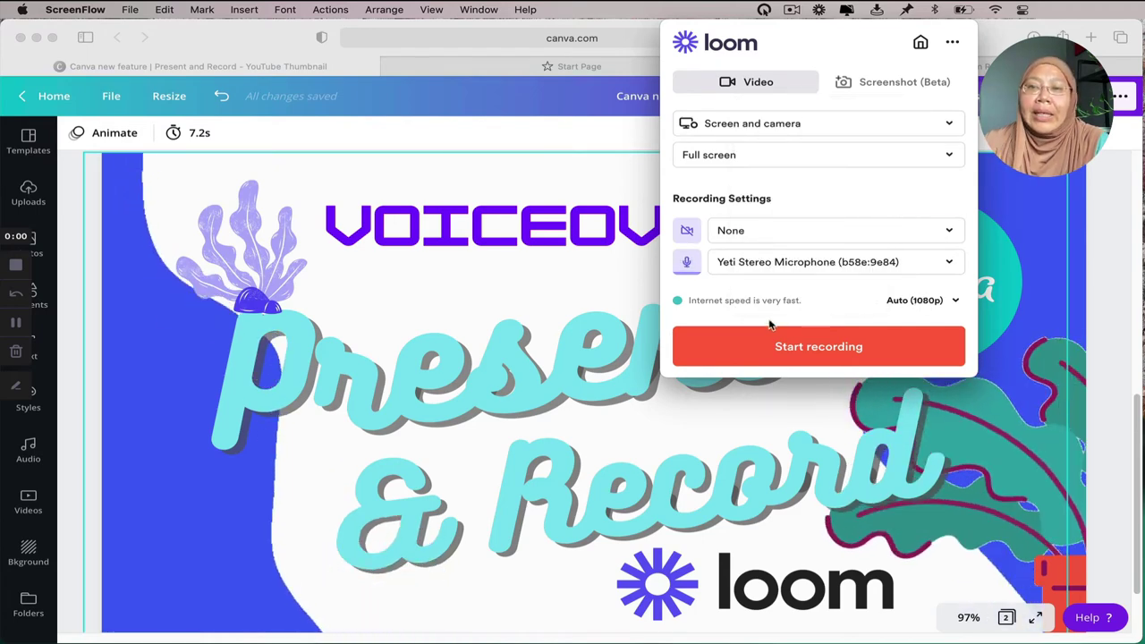
# - Record a full-screen presentation of the Canva design, paging back once and forward again, and stop the recording
pyautogui.click(815, 348)
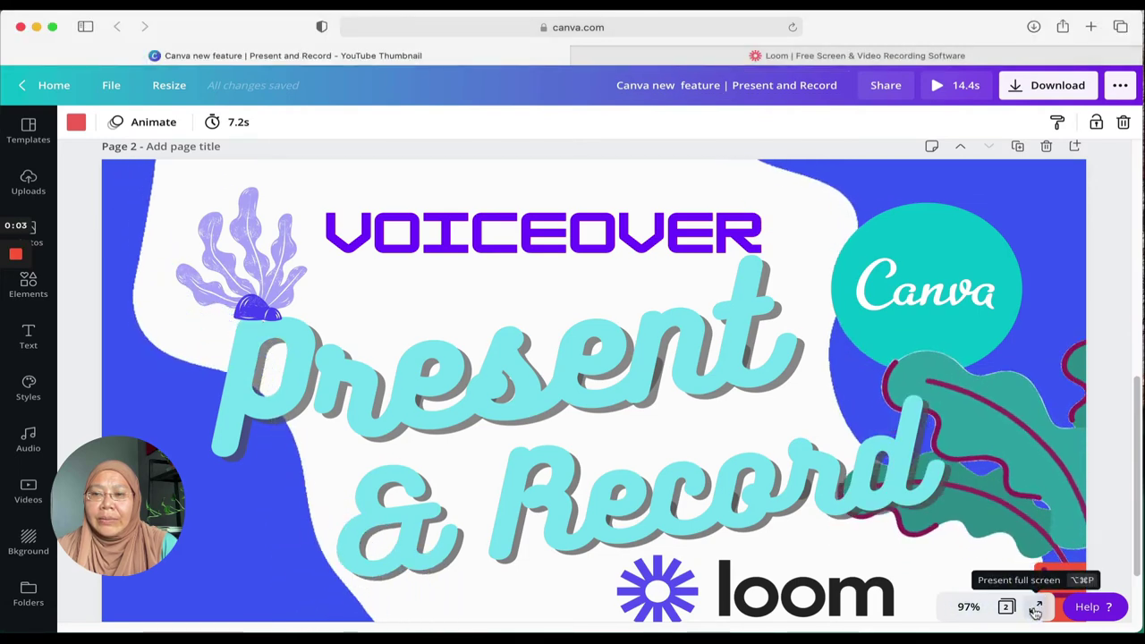
pyautogui.click(1035, 608)
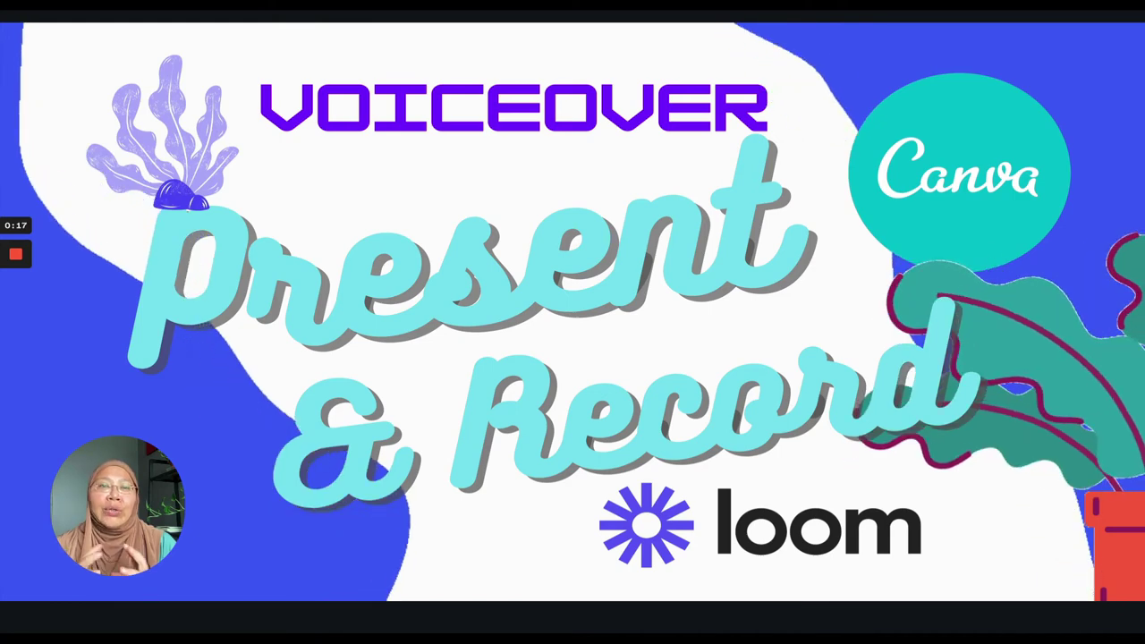
pyautogui.moveTo(873, 620)
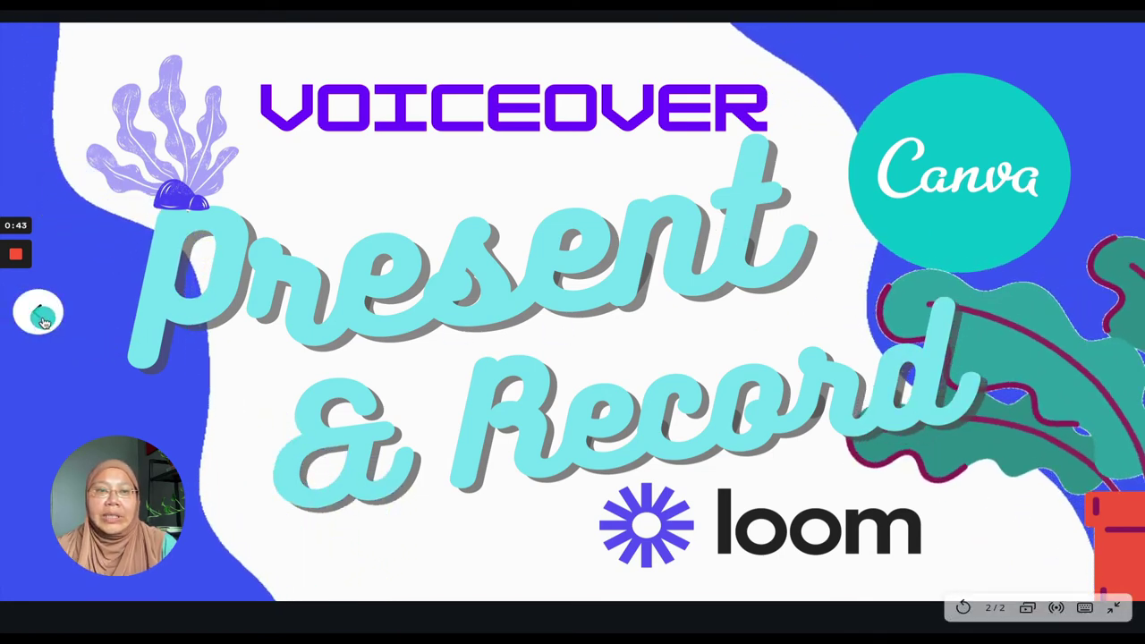
pyautogui.click(41, 313)
pyautogui.click(1106, 315)
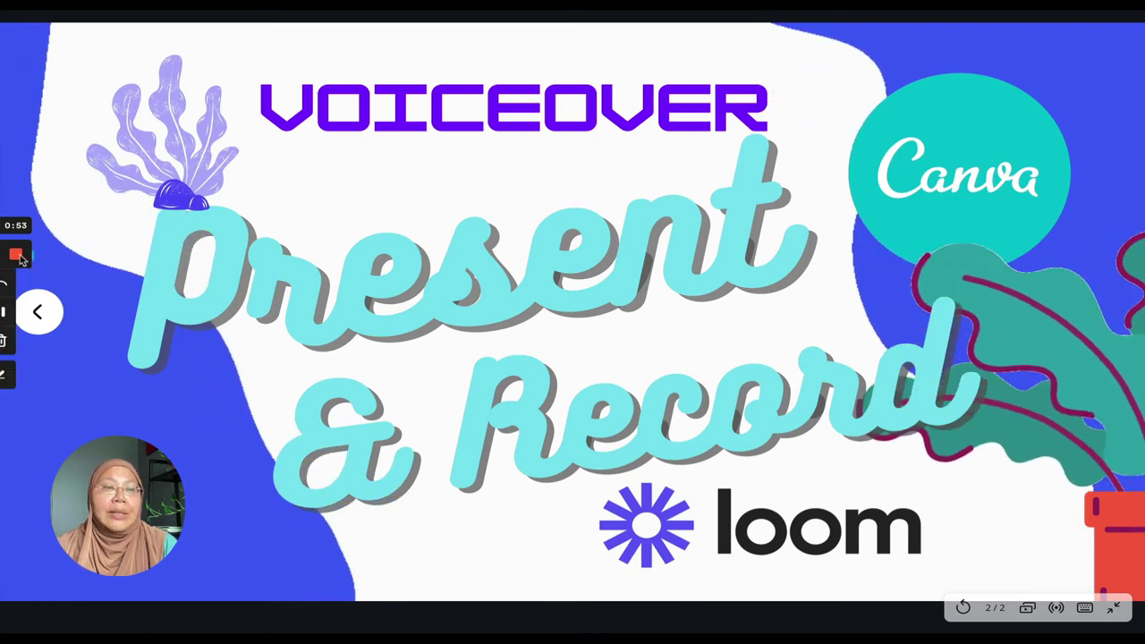
pyautogui.moveTo(16, 258)
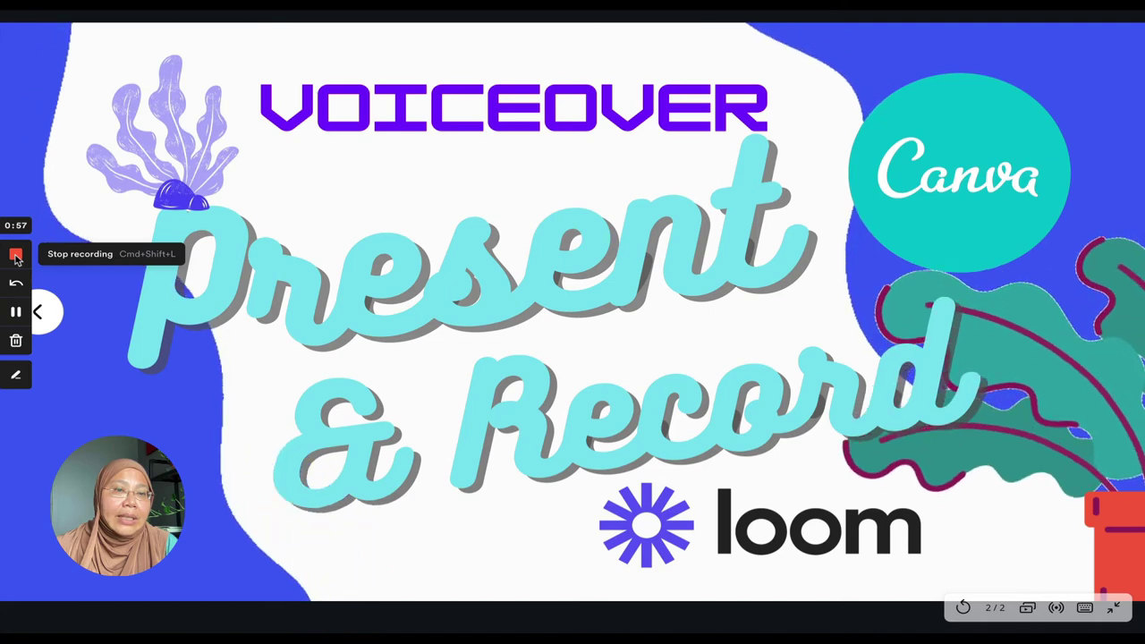
pyautogui.click(16, 258)
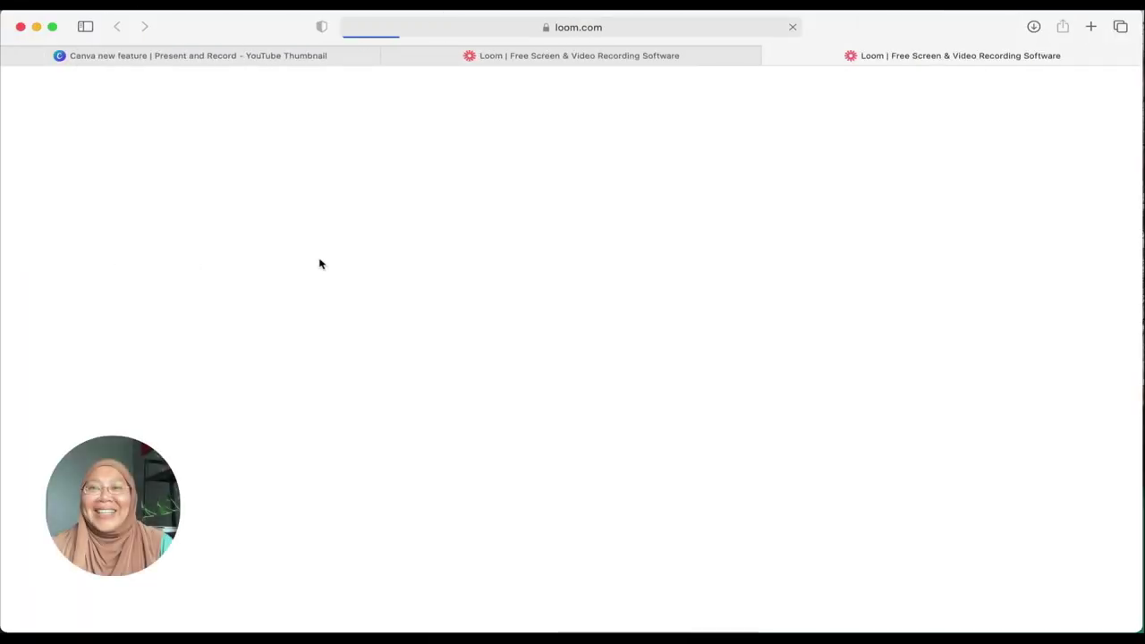
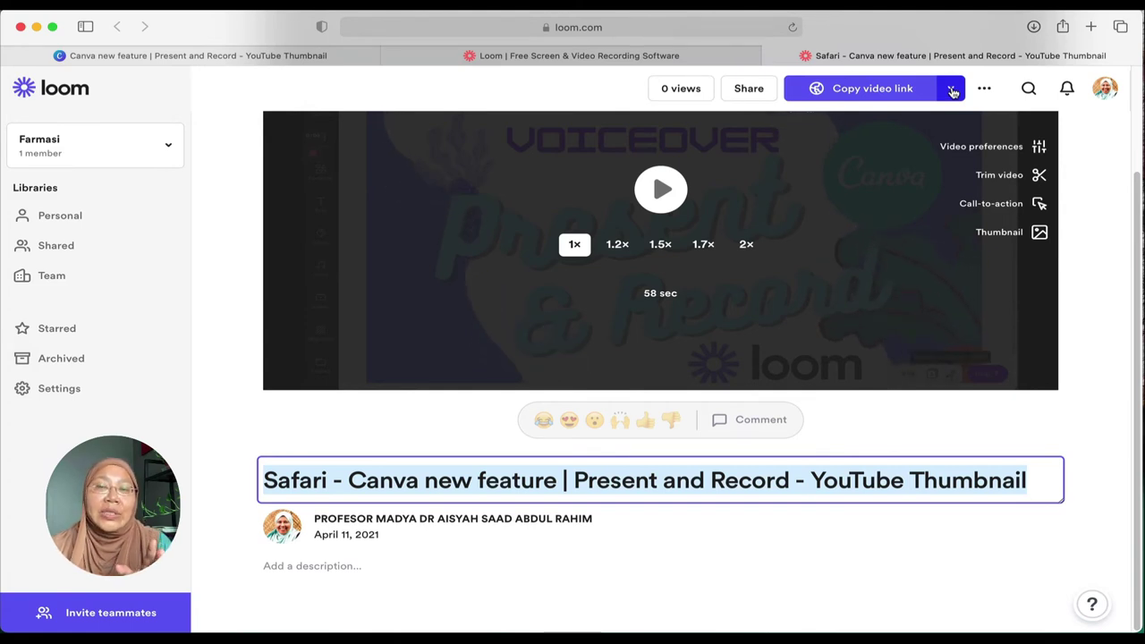
# - Set the recorded video's link privacy to Private and try sharing it with specific people
pyautogui.click(952, 91)
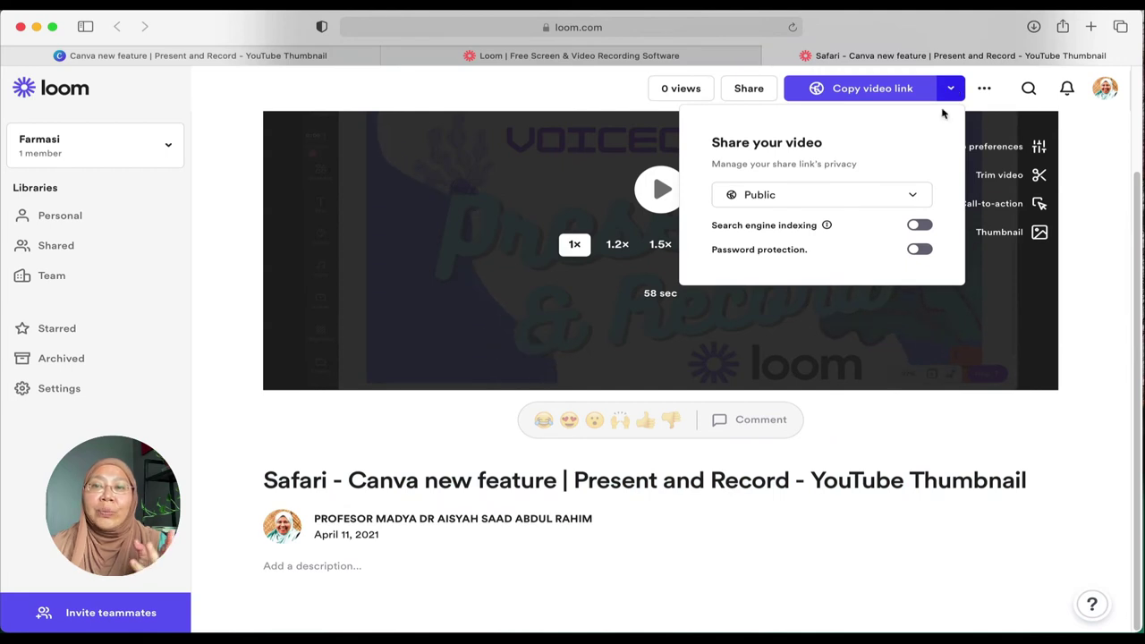
pyautogui.click(915, 194)
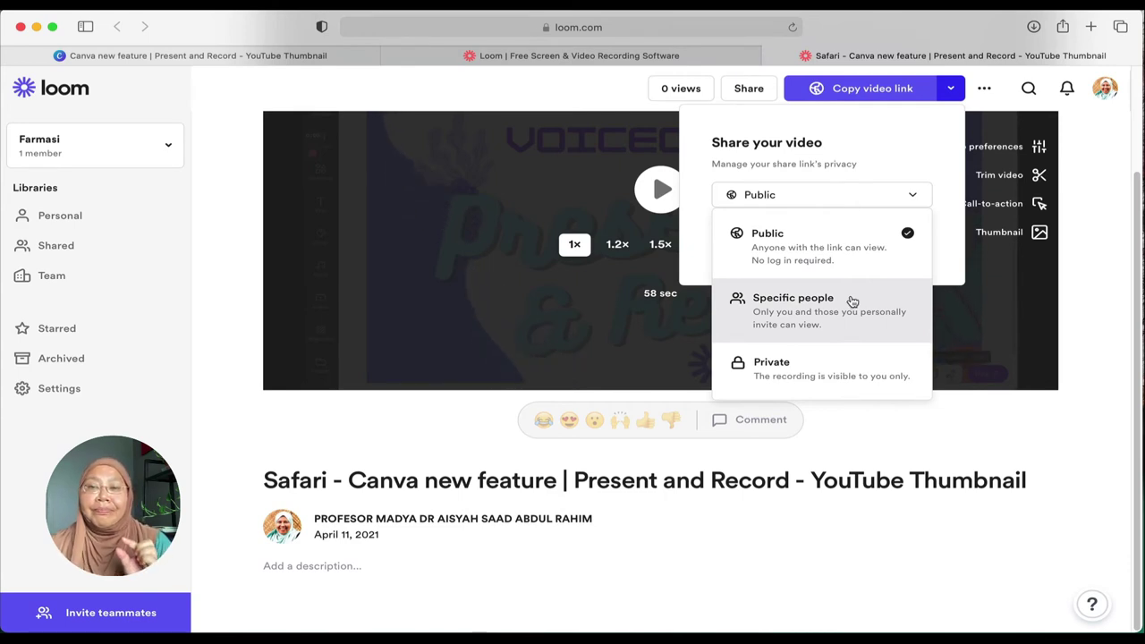
pyautogui.click(846, 367)
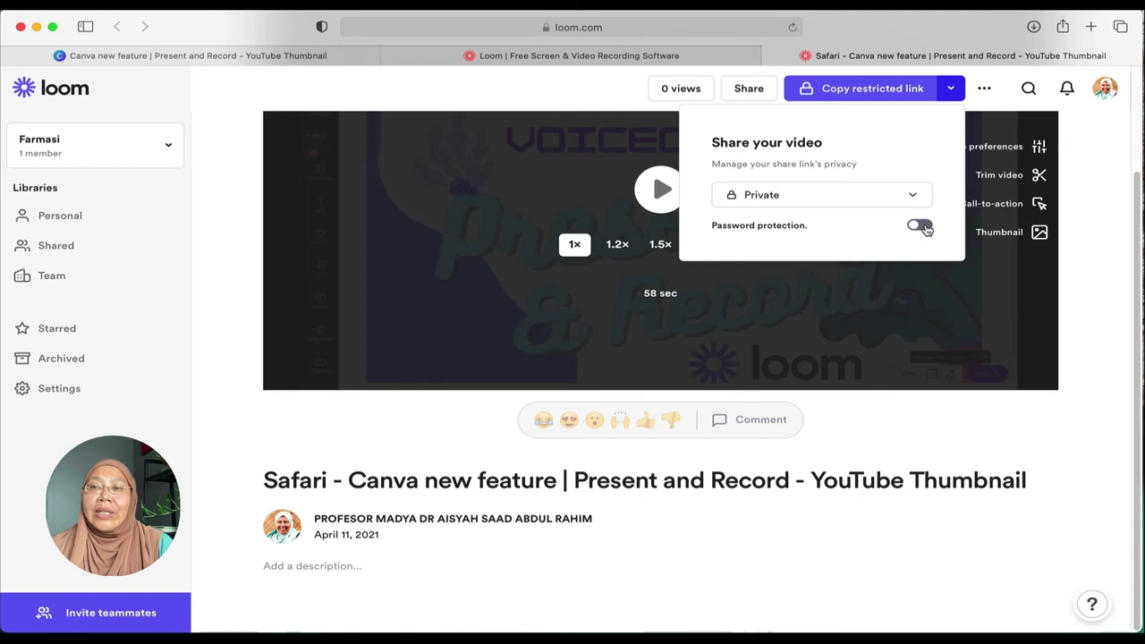
pyautogui.click(911, 196)
pyautogui.click(835, 296)
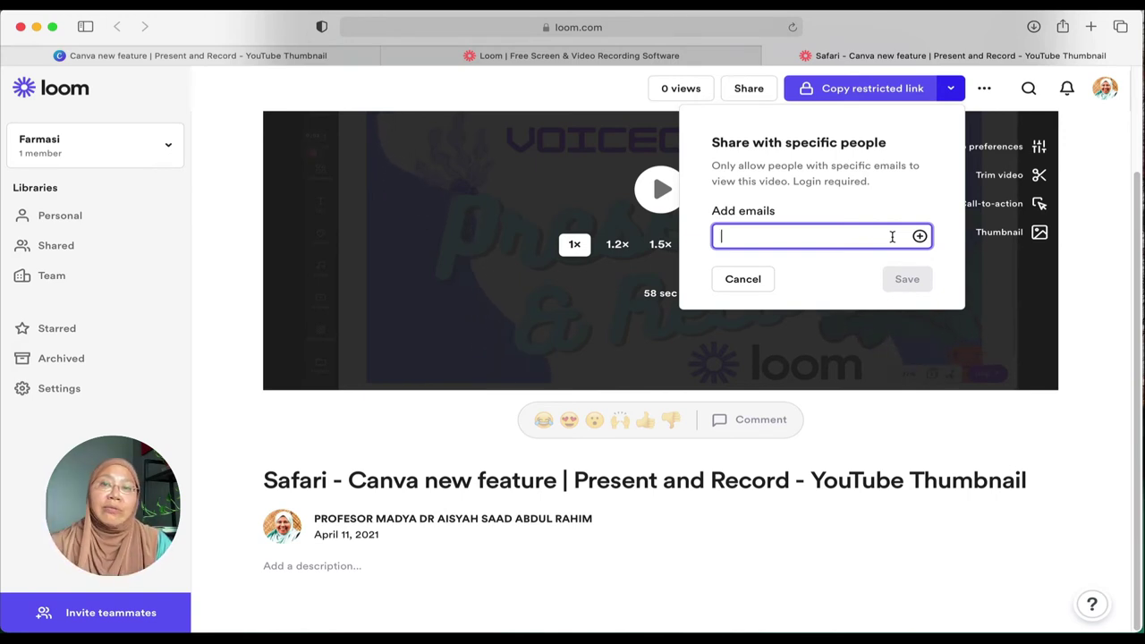
# - Set the video's link privacy to Public and copy the video link
pyautogui.click(950, 90)
pyautogui.click(865, 194)
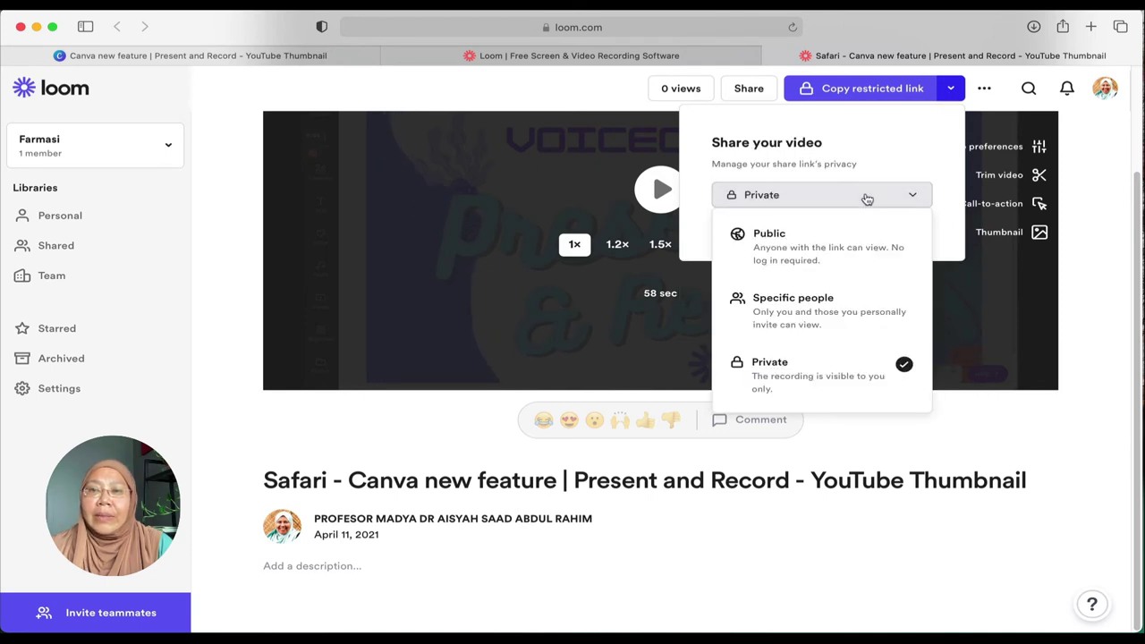
pyautogui.click(854, 195)
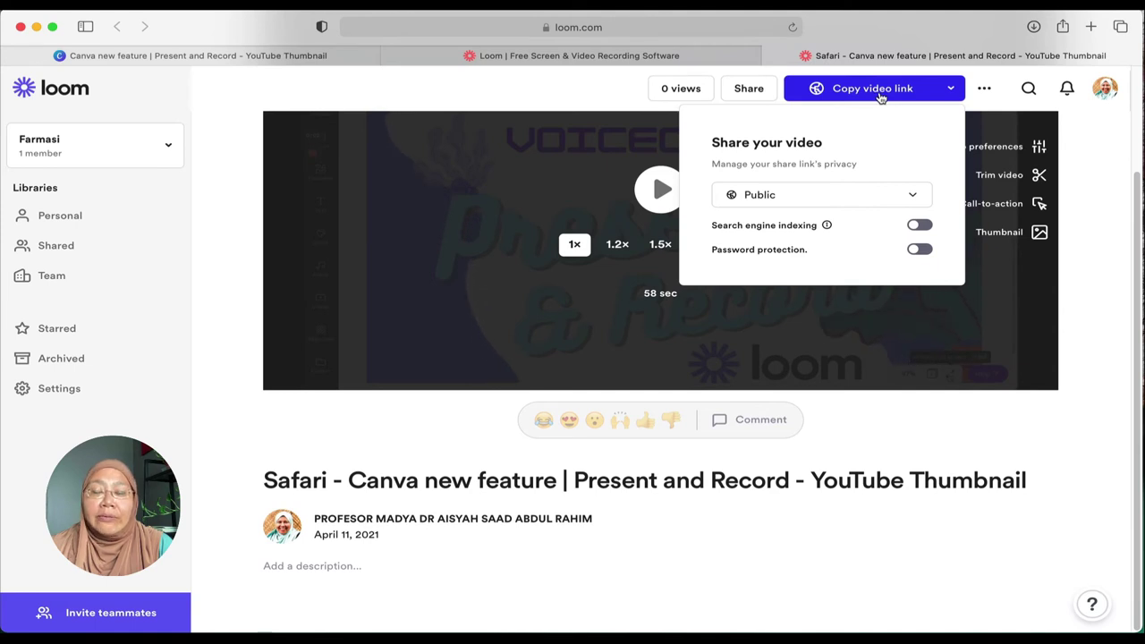
pyautogui.click(883, 93)
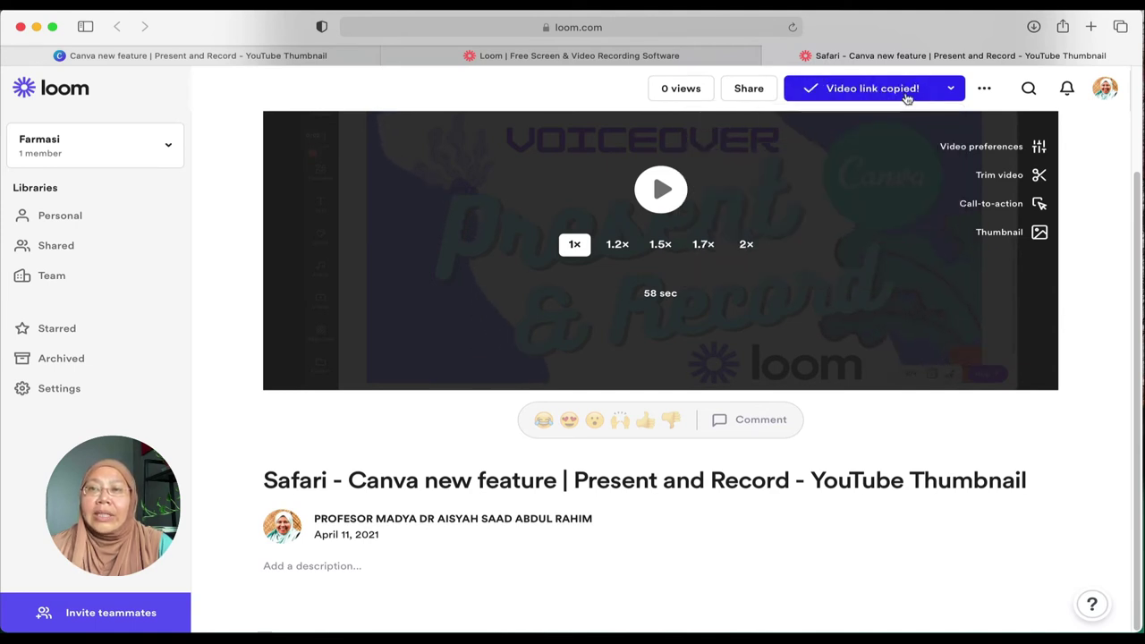
# - Examine the video's link protection settings and its additional actions, such as downloading, duplicating and renaming
pyautogui.click(949, 87)
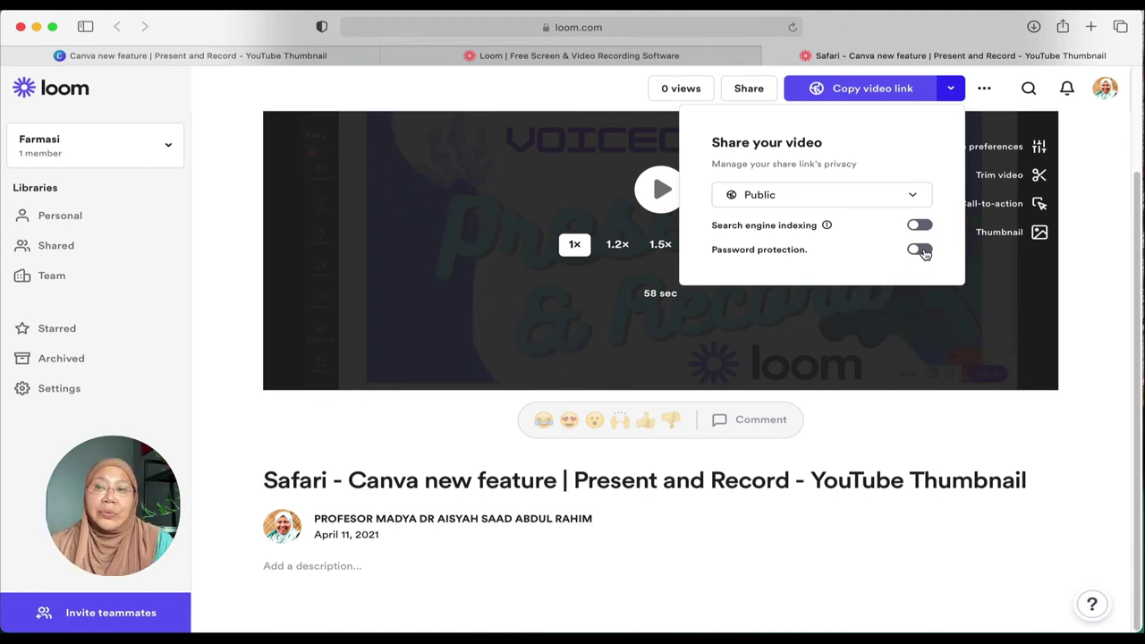
pyautogui.click(1005, 112)
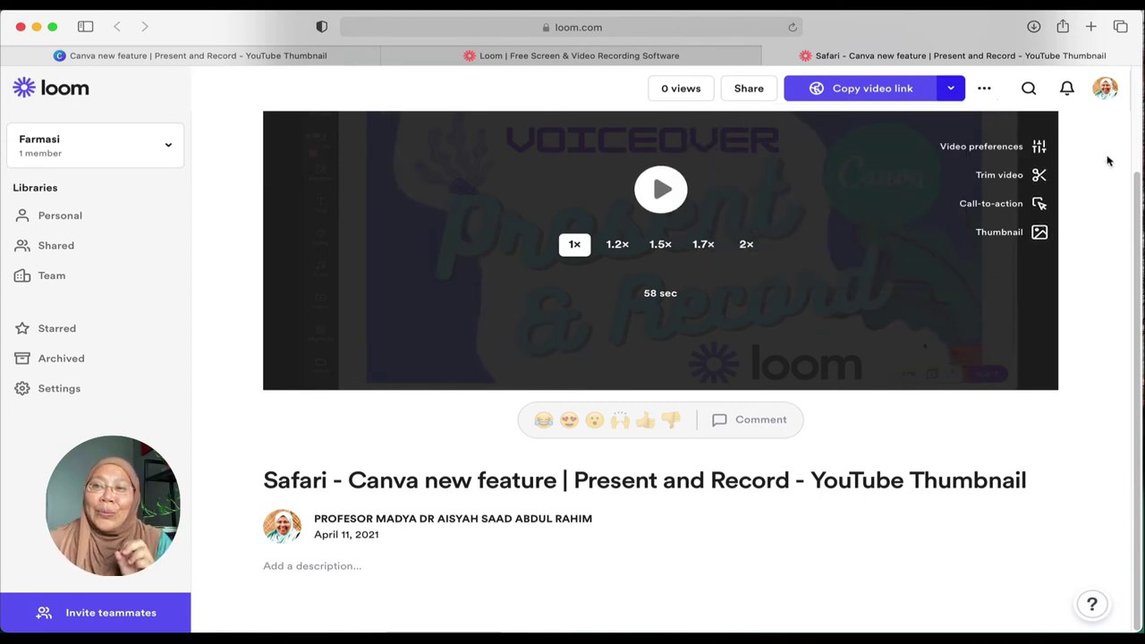
pyautogui.click(983, 90)
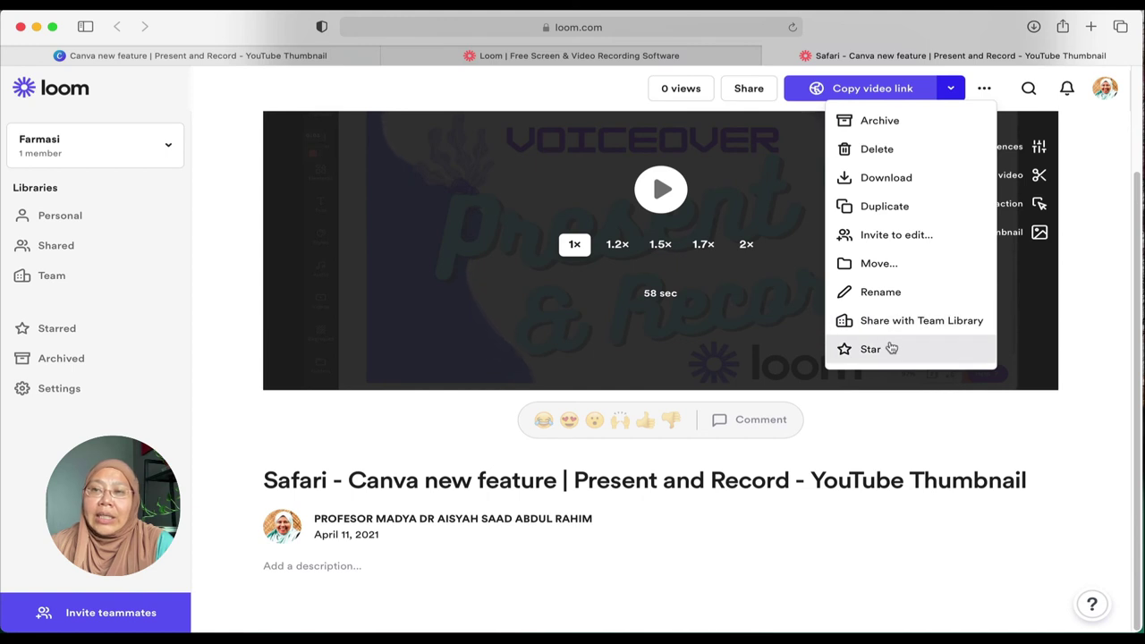
pyautogui.click(1102, 224)
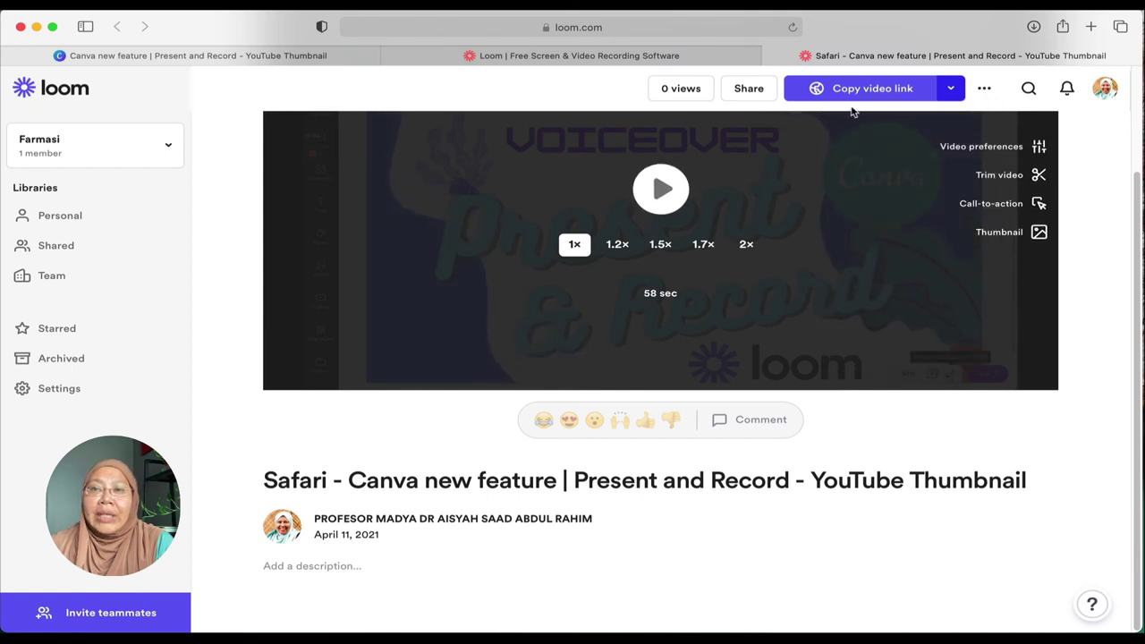
# - Examine the video's sharing options, such as linked GIF, embed, Twitter, Facebook and Gmail
pyautogui.click(751, 90)
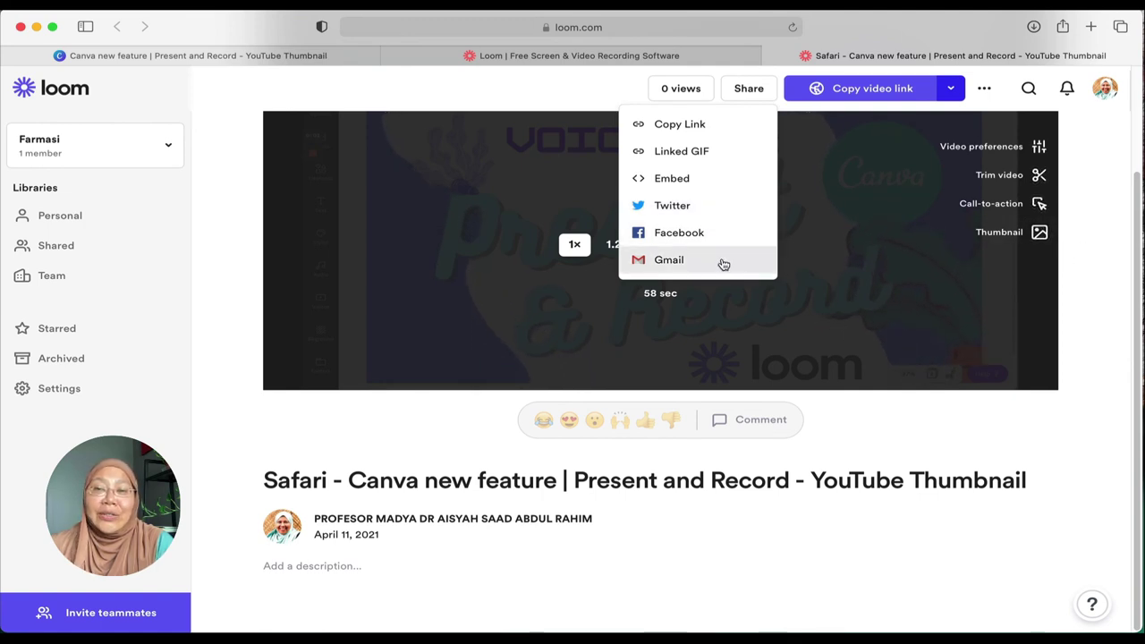
pyautogui.click(1086, 273)
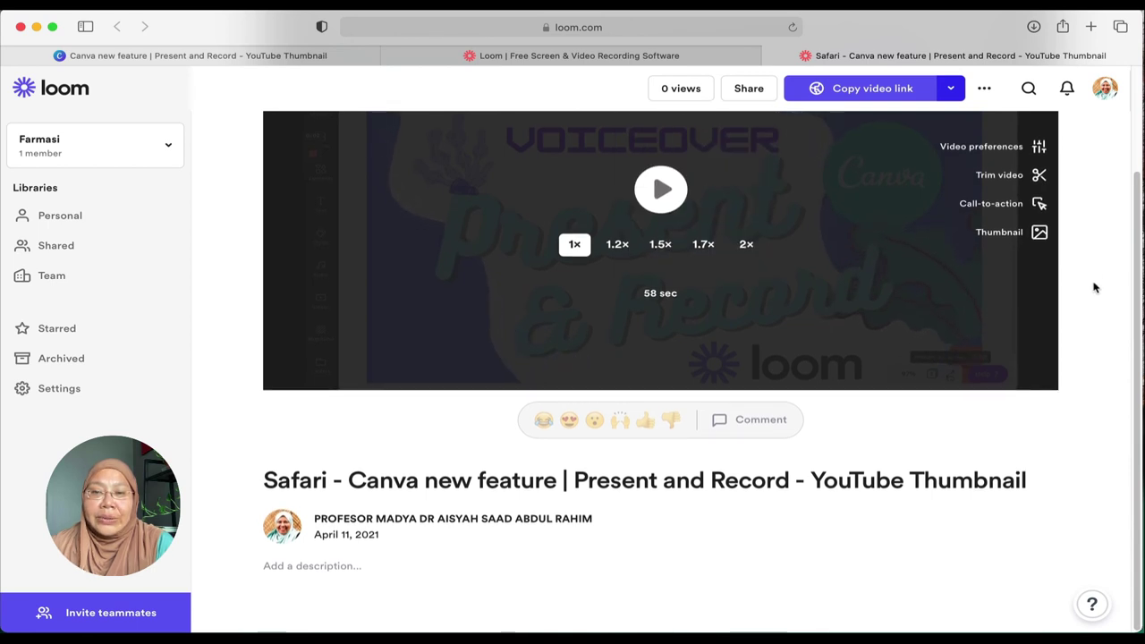
# - Rename the video as "Present in Canva and Record in Loom"
pyautogui.click(716, 483)
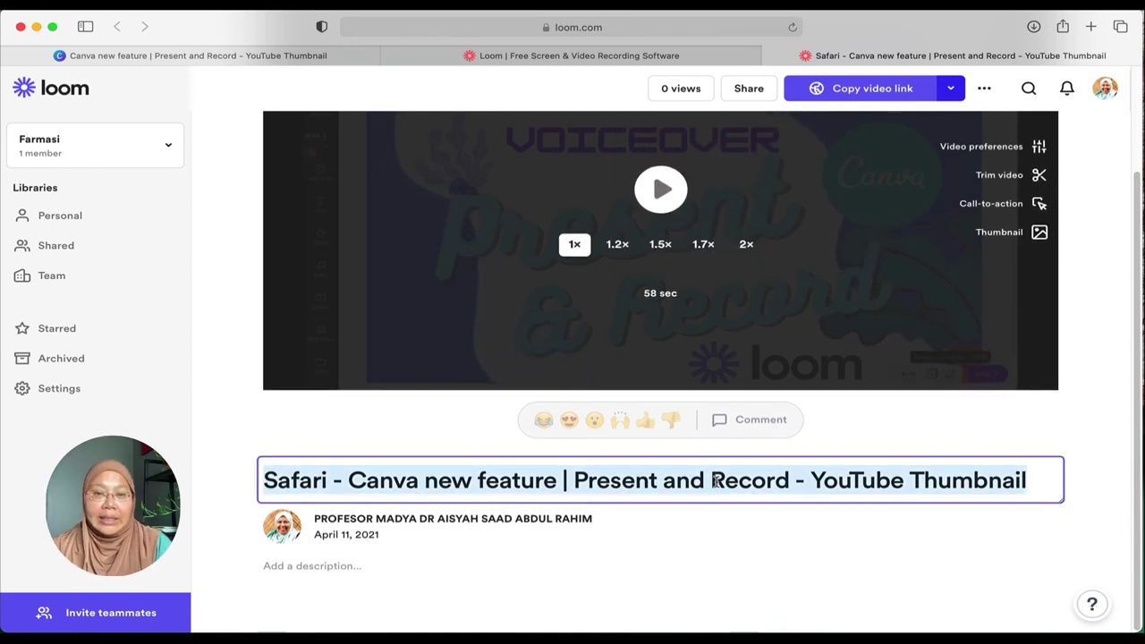
pyautogui.click(559, 481)
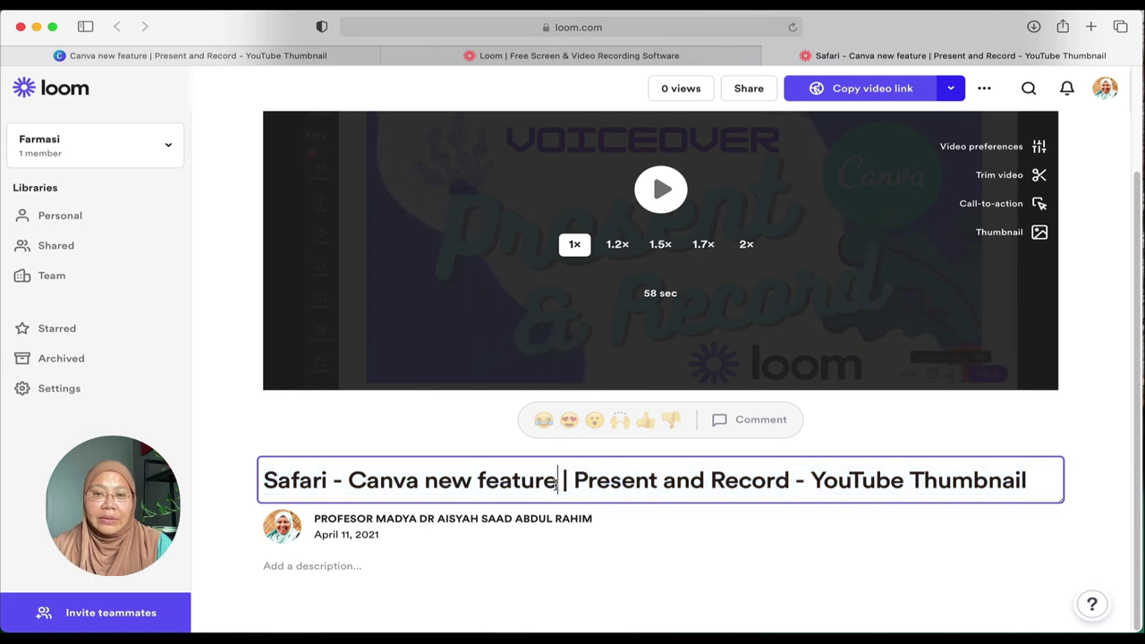
pyautogui.press('BackSpace')
pyautogui.press('super+BackSpace')
pyautogui.press('Delete')
pyautogui.press('Delete')
pyautogui.press('Delete')
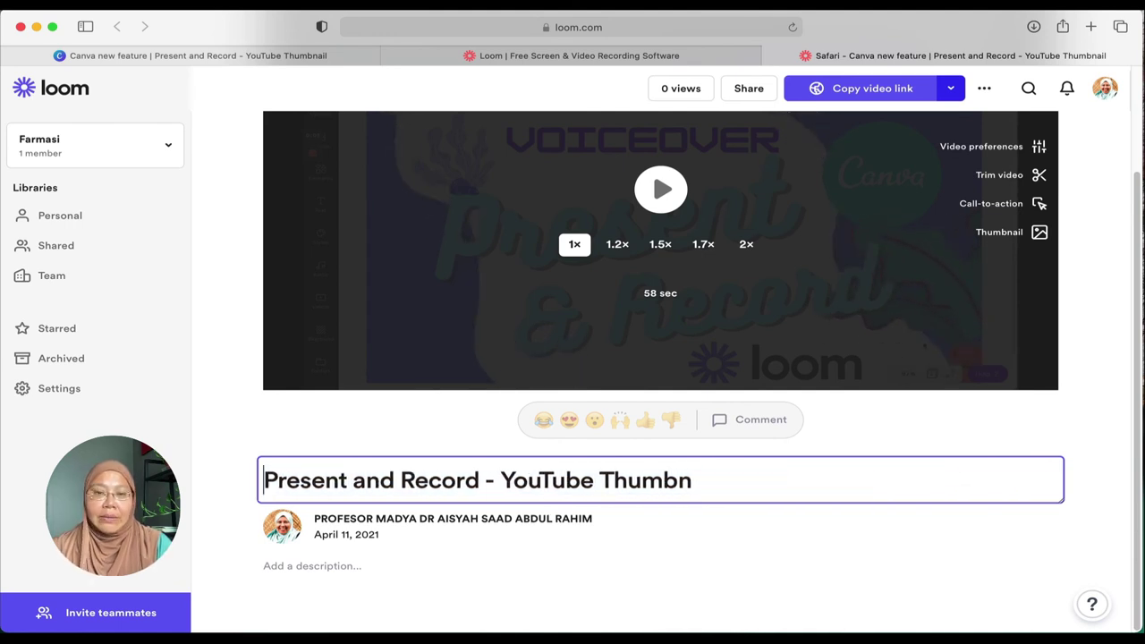
pyautogui.hotkey('alt', 'Right')
pyautogui.write('in Canva')
pyautogui.hotkey('alt', 'Right')
pyautogui.write('in Loom')
pyautogui.hotkey('ctrl', 'k')
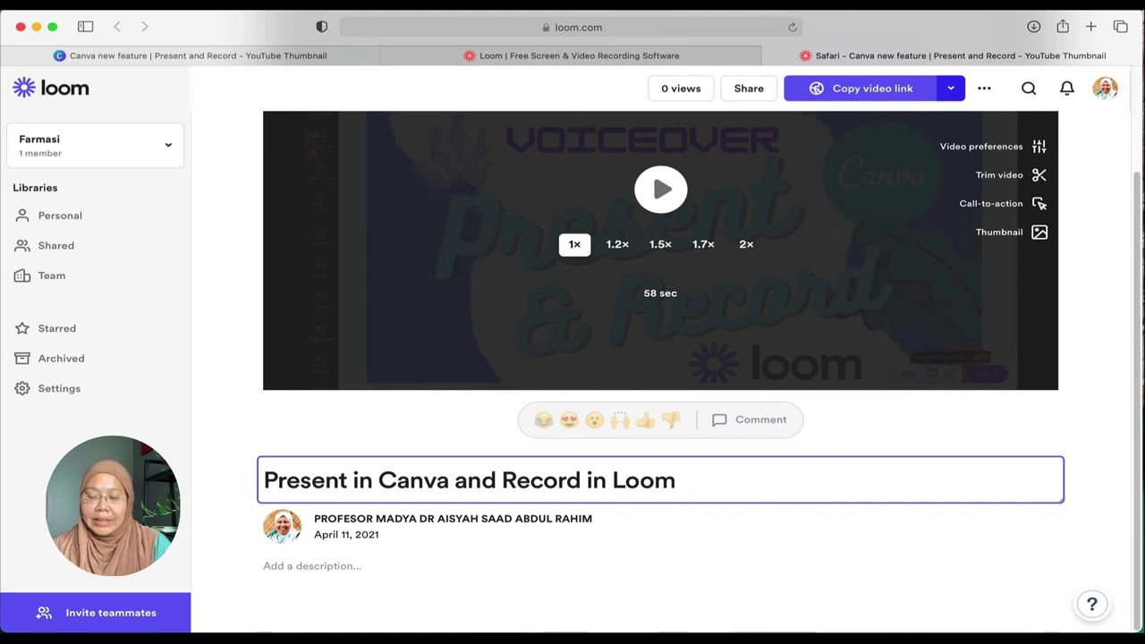
pyautogui.press('Return')
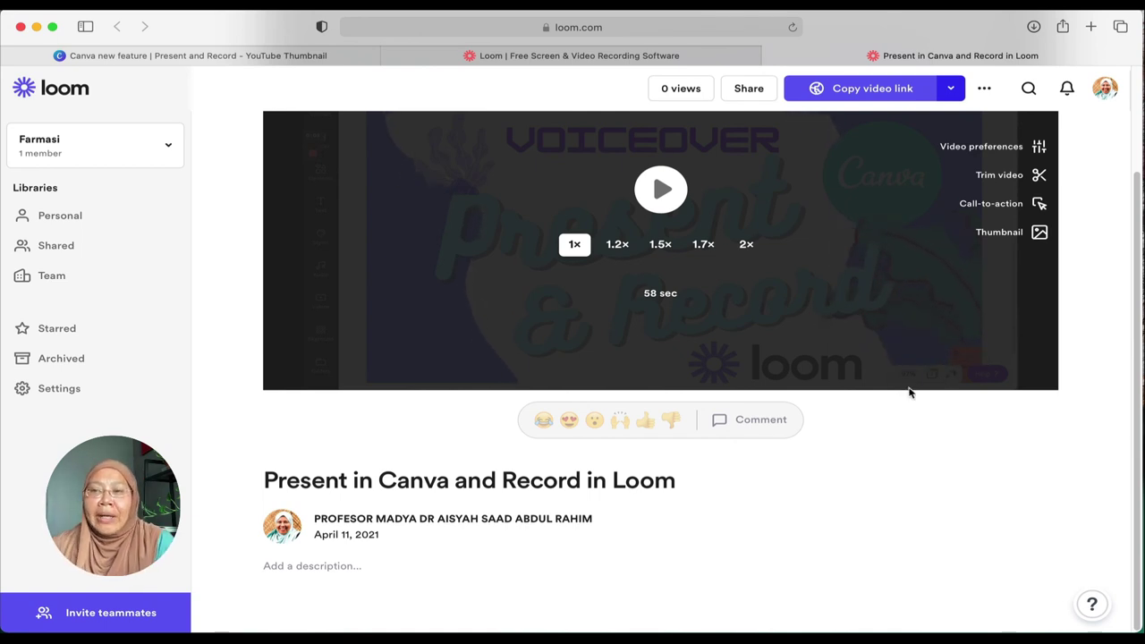
# - Play back the opening seconds of the recording, raise the playback speed to 1.7×, and pause it
pyautogui.scroll(3, 1101, 261)
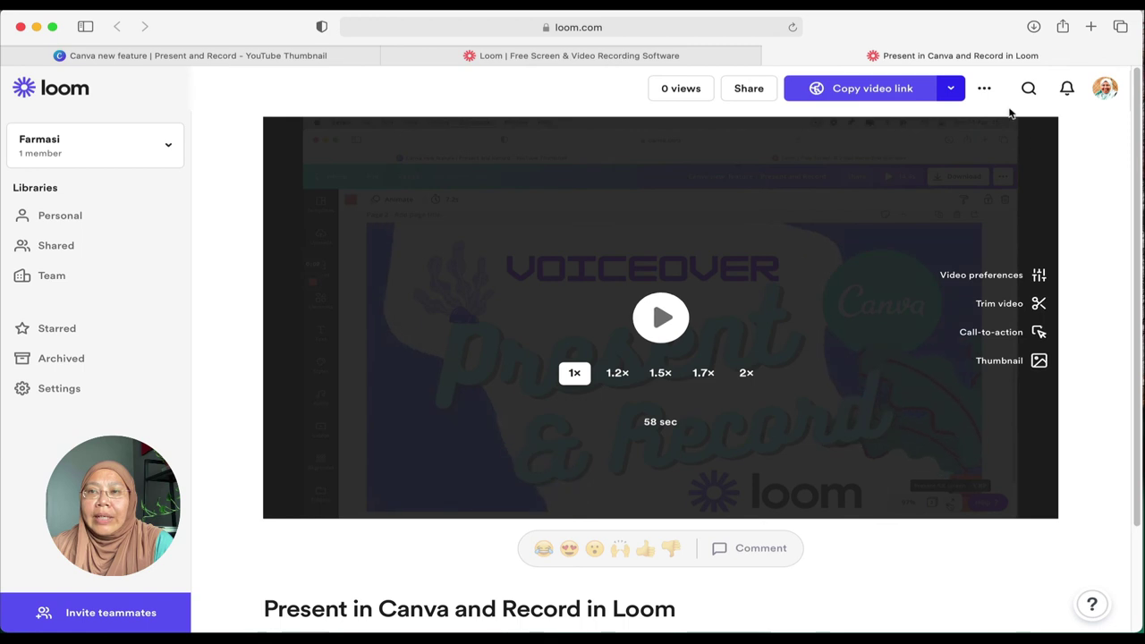
pyautogui.click(666, 315)
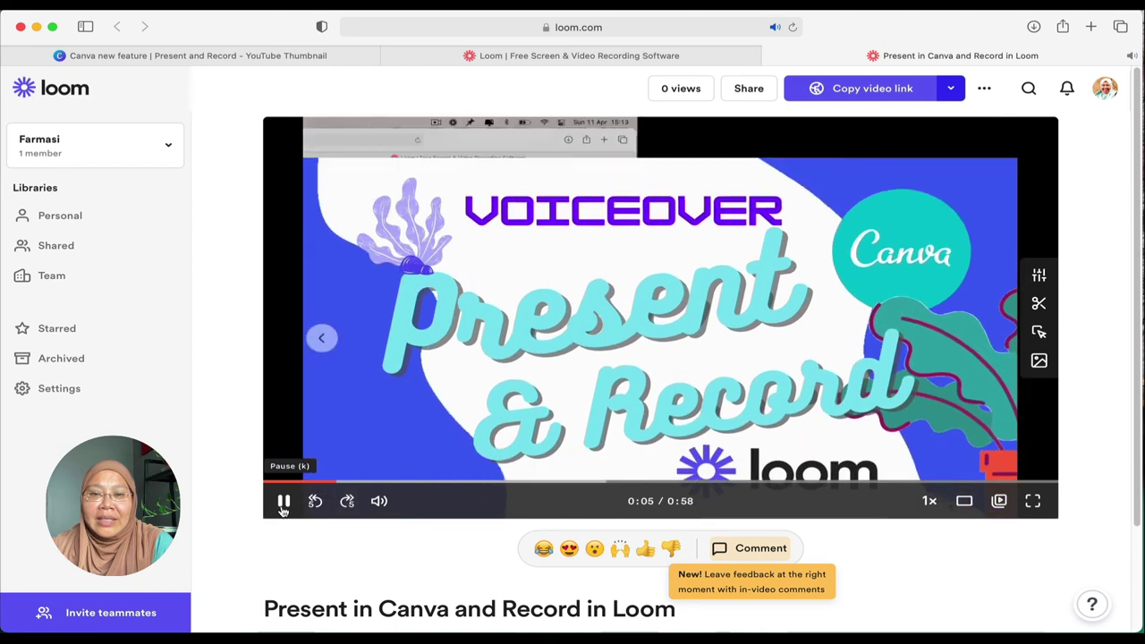
pyautogui.click(283, 502)
pyautogui.click(346, 502)
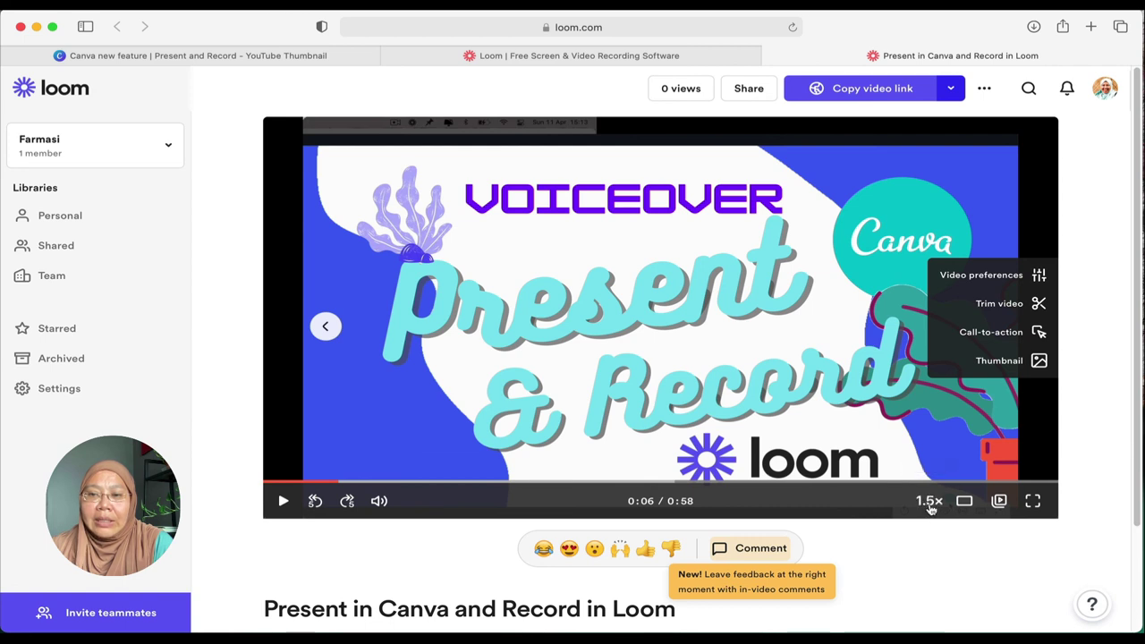
pyautogui.click(284, 501)
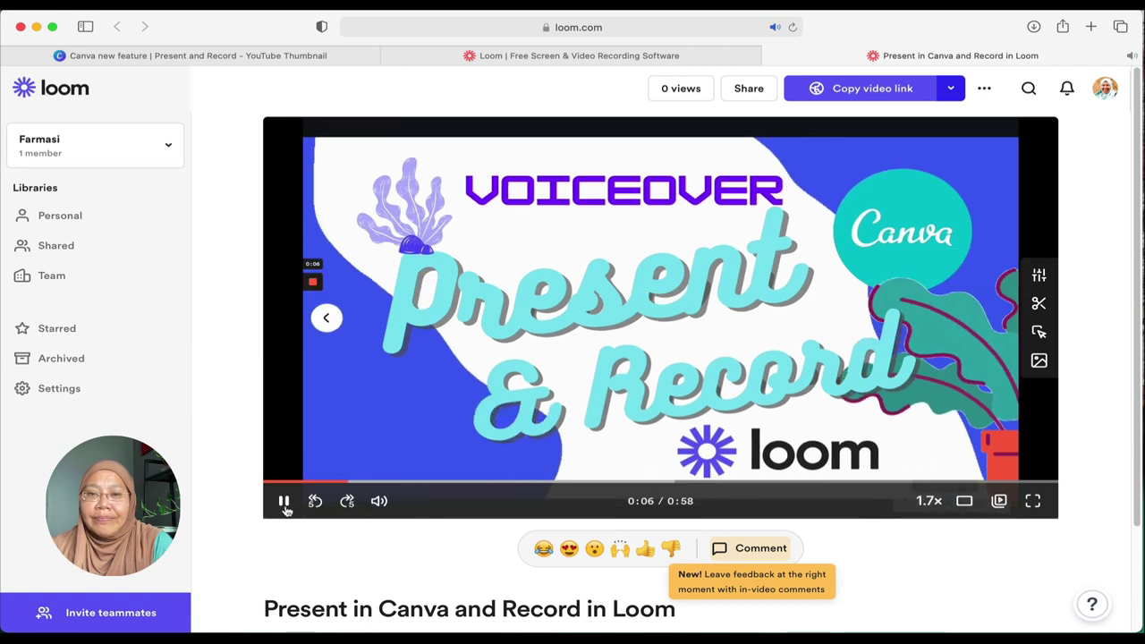
pyautogui.click(284, 501)
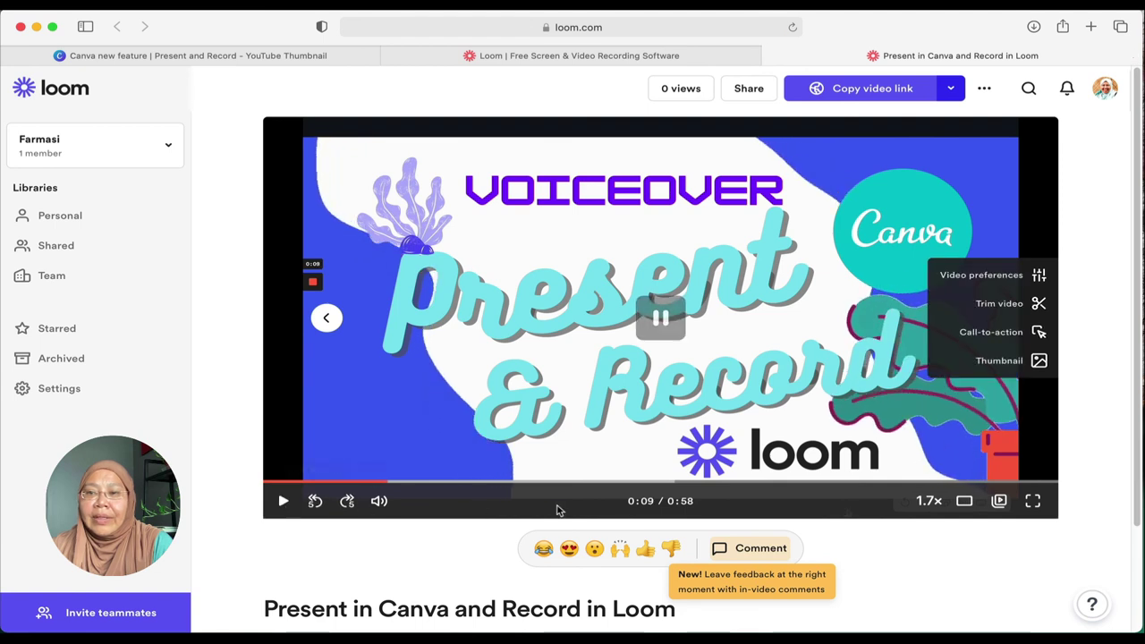
# - Widen the video player beyond its default mode, and try the picture-in-picture view before closing it
pyautogui.click(964, 502)
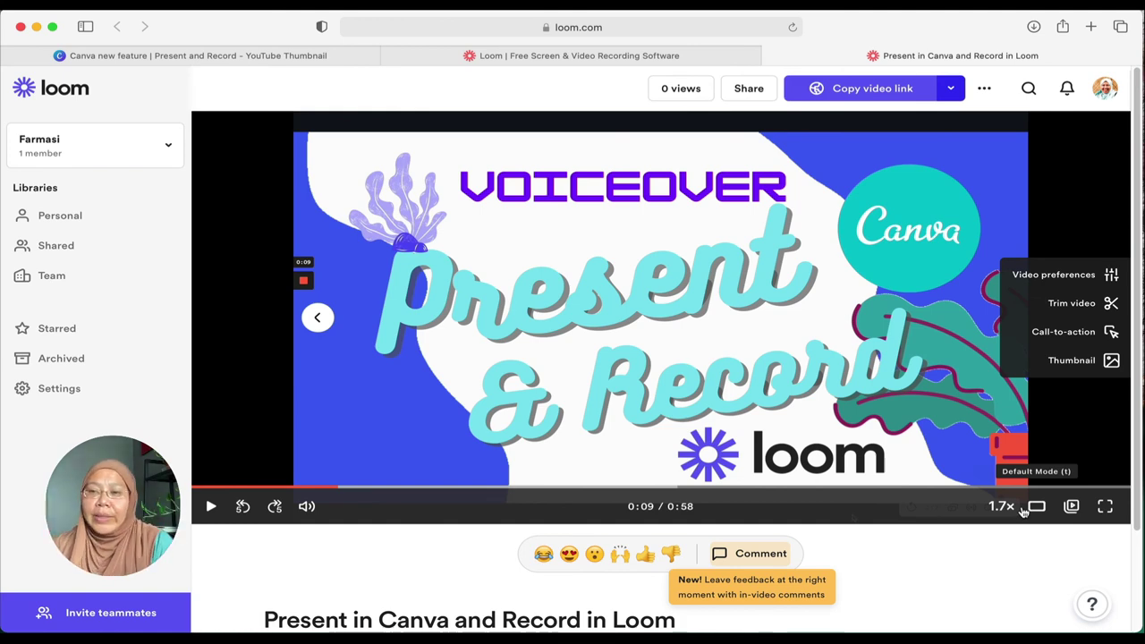
pyautogui.click(1071, 506)
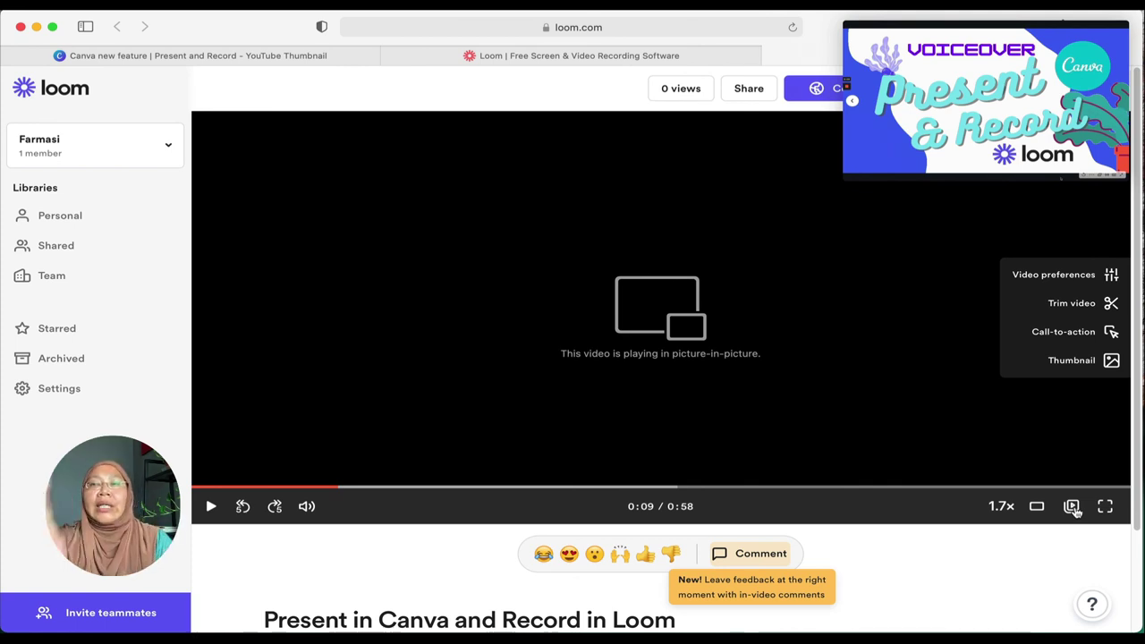
pyautogui.moveTo(903, 59)
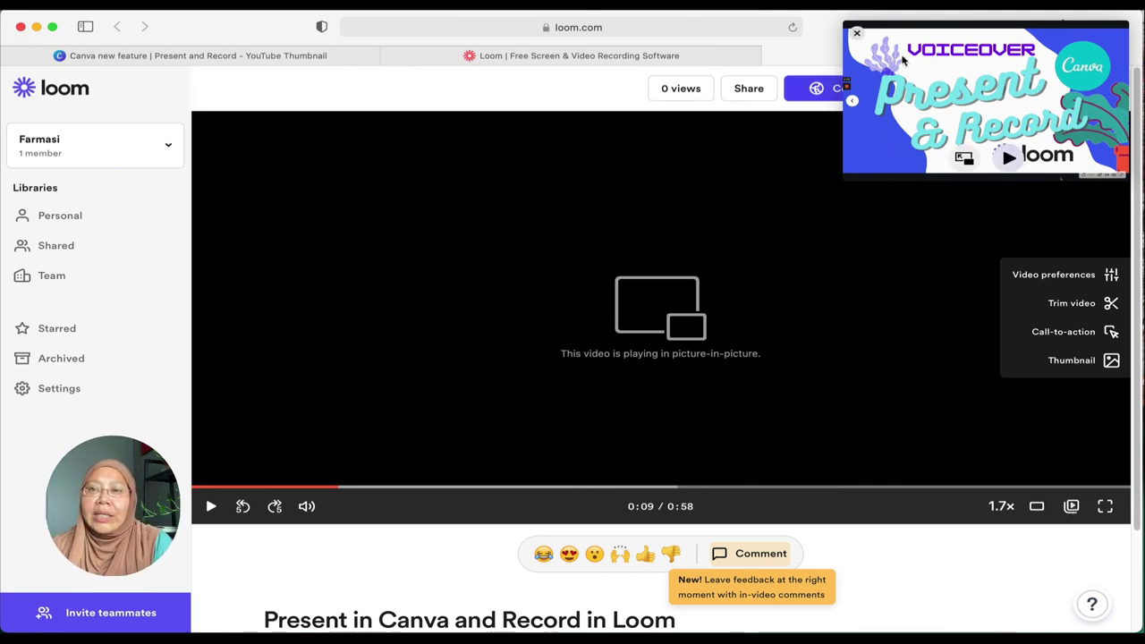
pyautogui.click(855, 35)
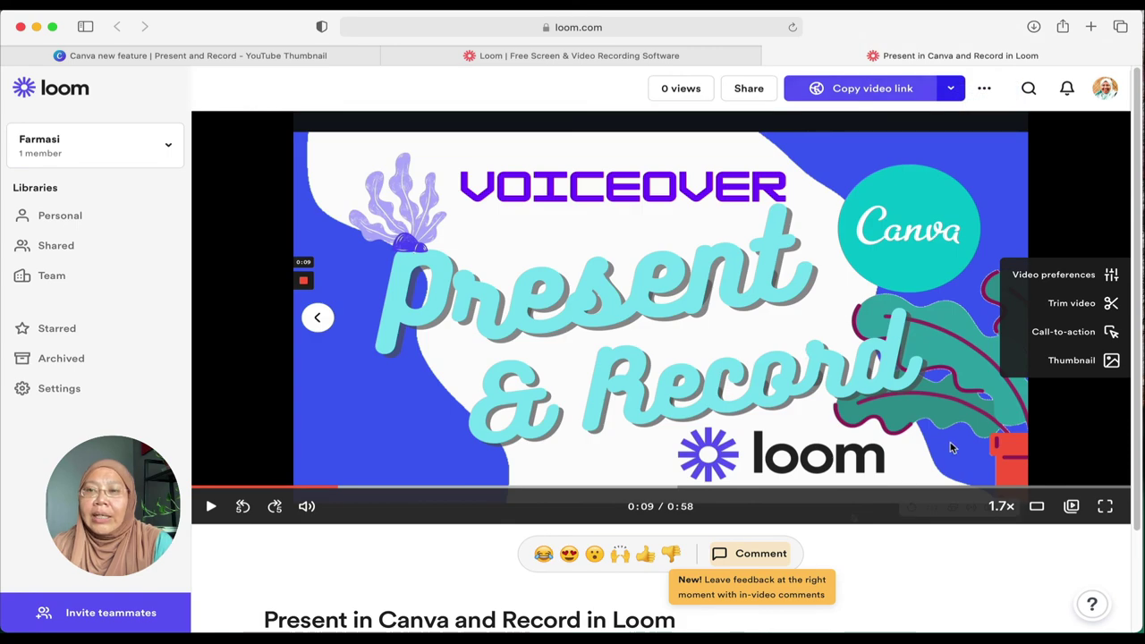